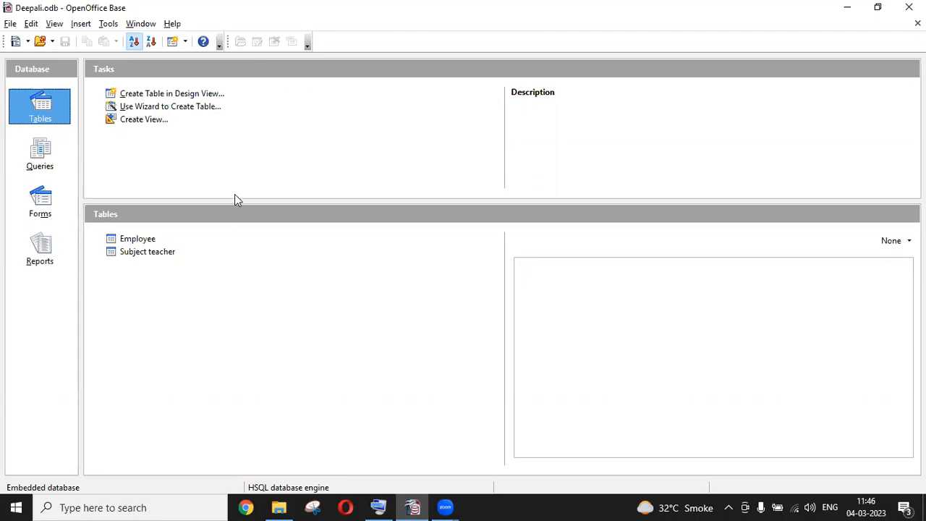
# - Open the database's relationship design and add the Employee and Subject teacher tables to it
pyautogui.click(110, 24)
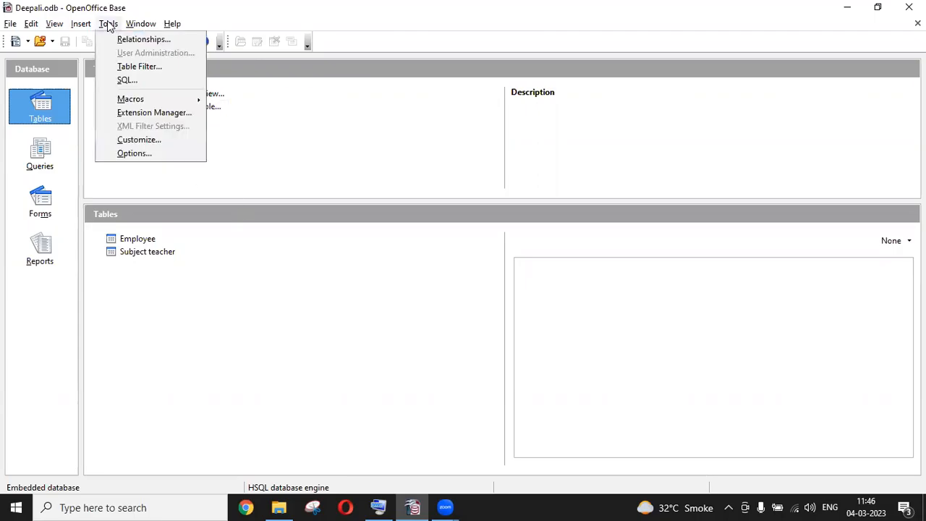
pyautogui.click(118, 42)
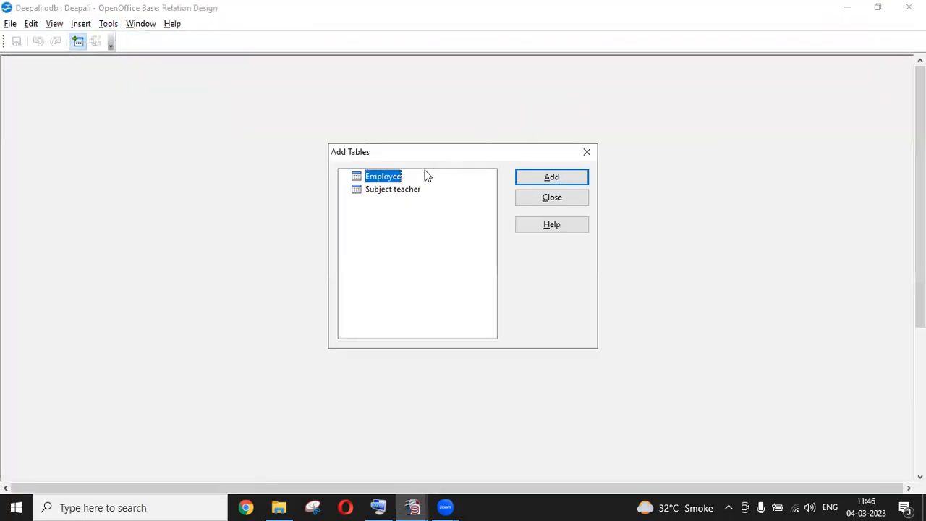
pyautogui.click(531, 181)
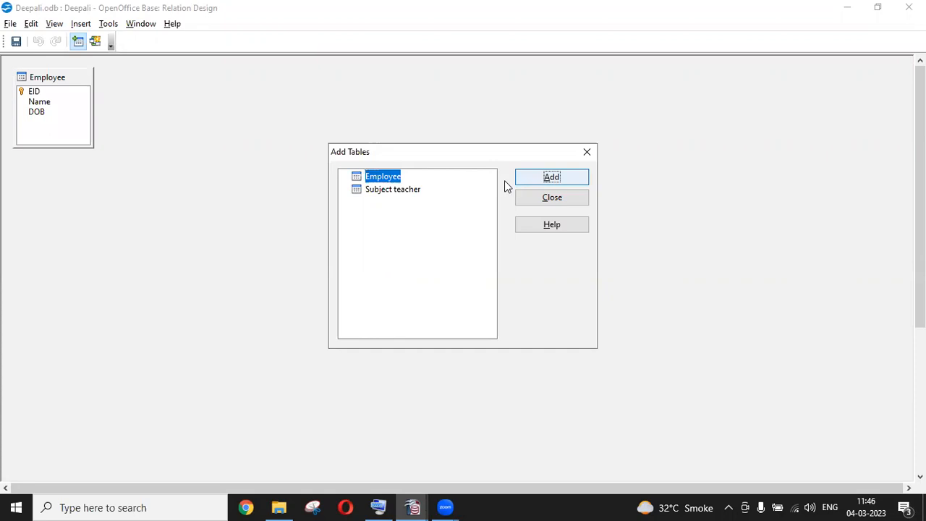
pyautogui.doubleClick(389, 190)
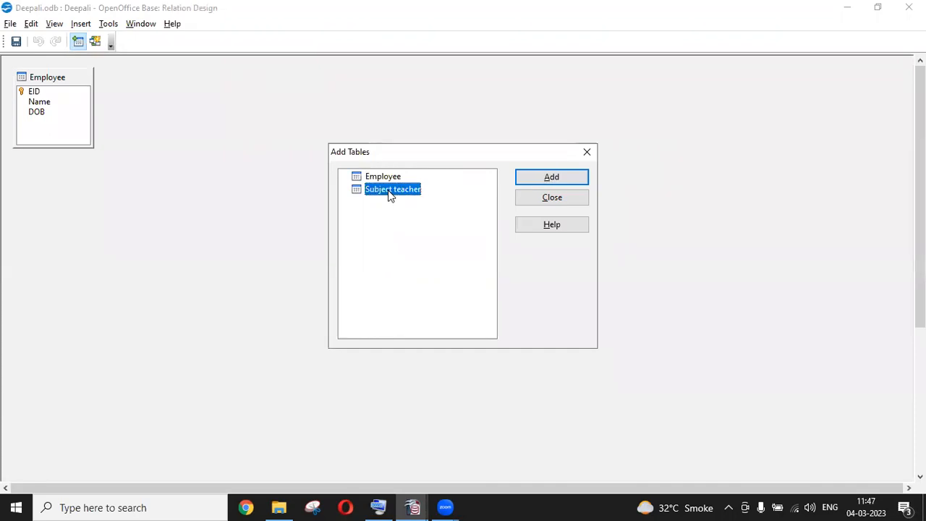
pyautogui.click(548, 184)
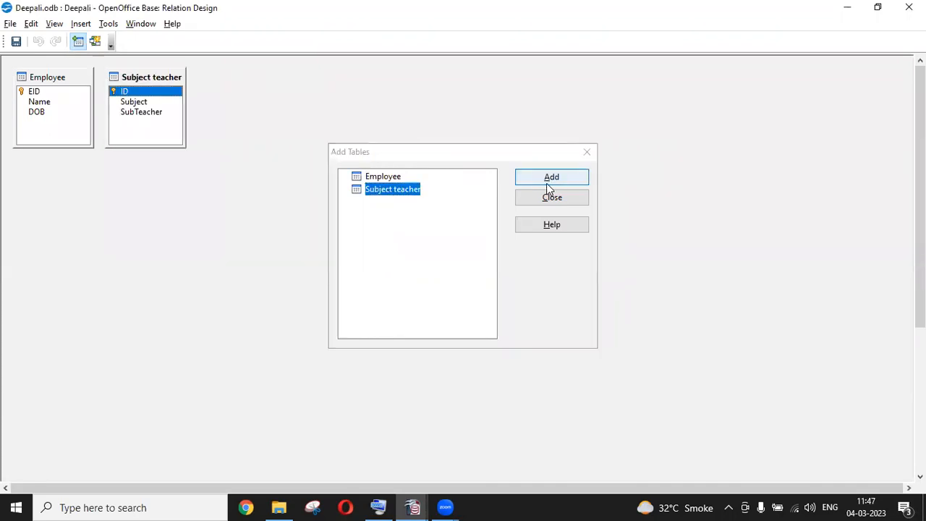
pyautogui.click(556, 201)
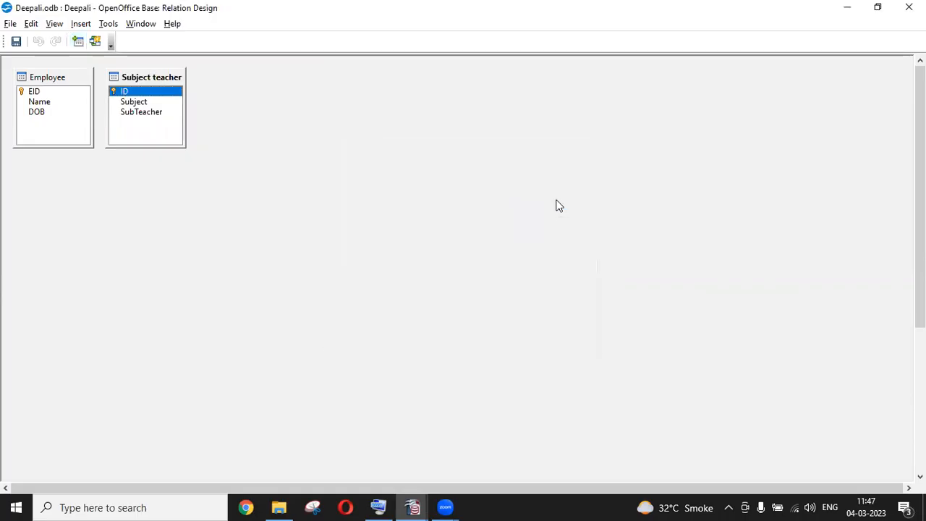
# - Link EID in the Employee table to SubTeacher in the Subject teacher table, then save and close the relation design
pyautogui.moveTo(135, 77); pyautogui.dragTo(197, 76)
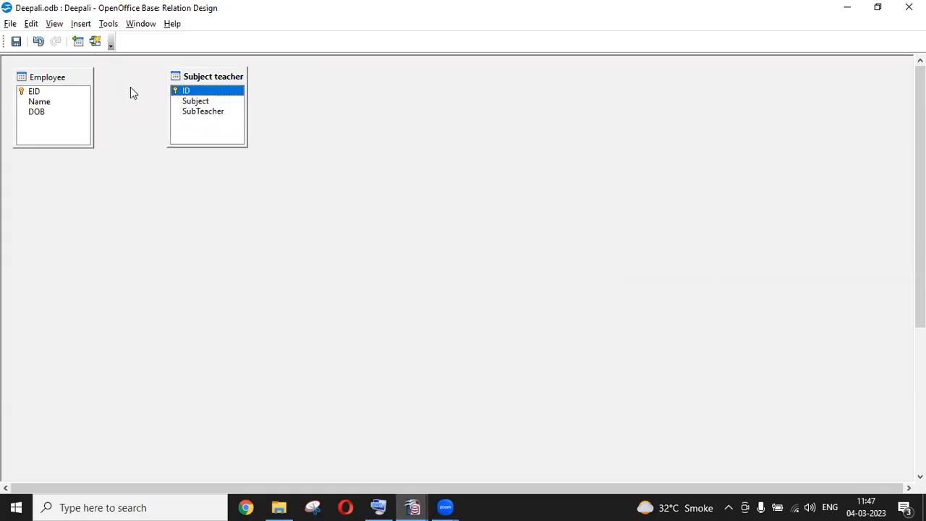
pyautogui.click(68, 92)
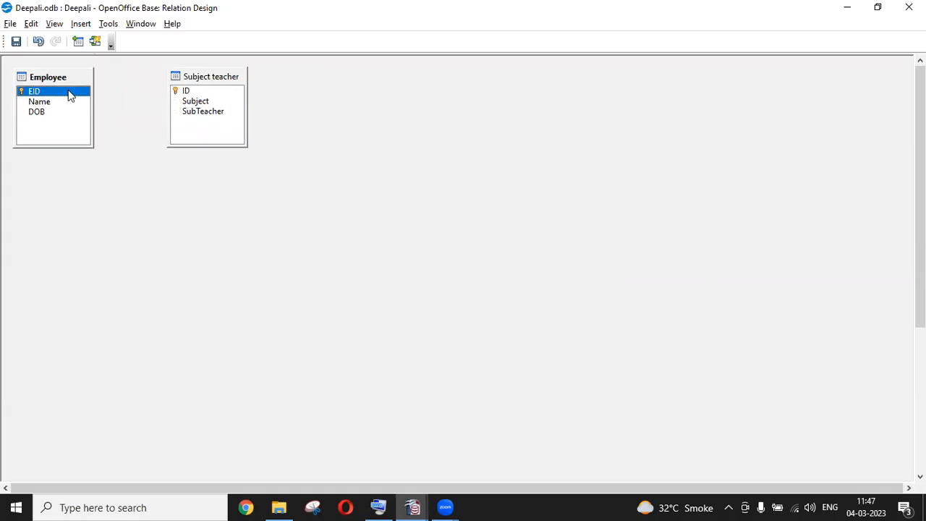
pyautogui.moveTo(70, 94); pyautogui.dragTo(166, 112)
pyautogui.moveTo(86, 93); pyautogui.dragTo(174, 116)
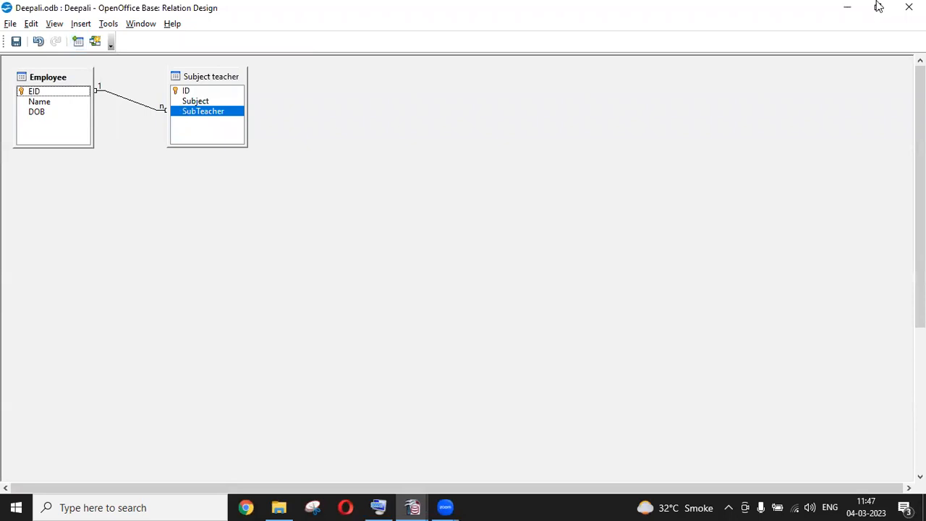
pyautogui.click(909, 6)
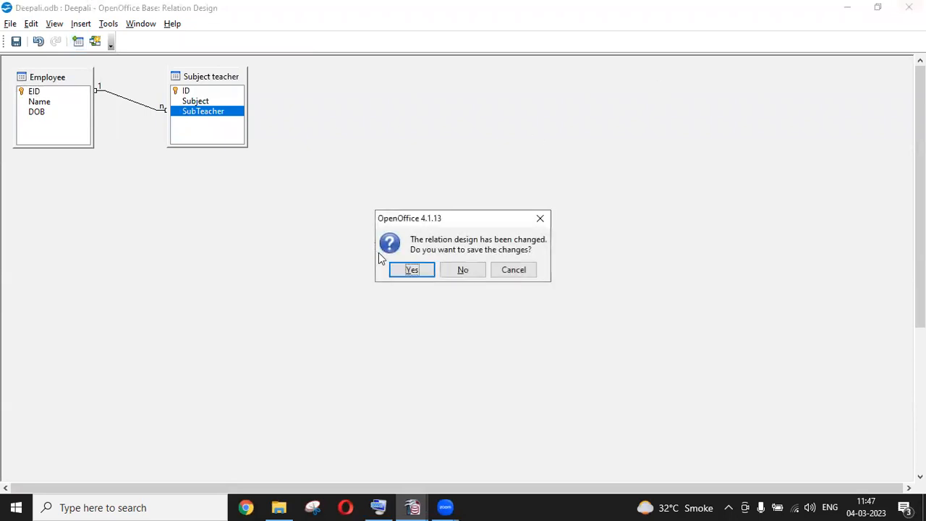
pyautogui.click(410, 269)
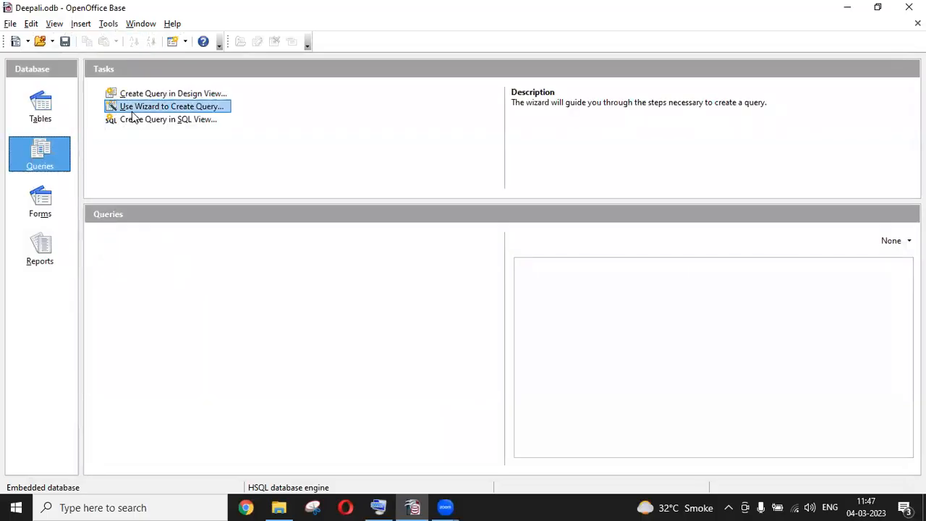
# - Create a query in design view and add the Employee and Subject teacher tables to it
pyautogui.click(150, 100)
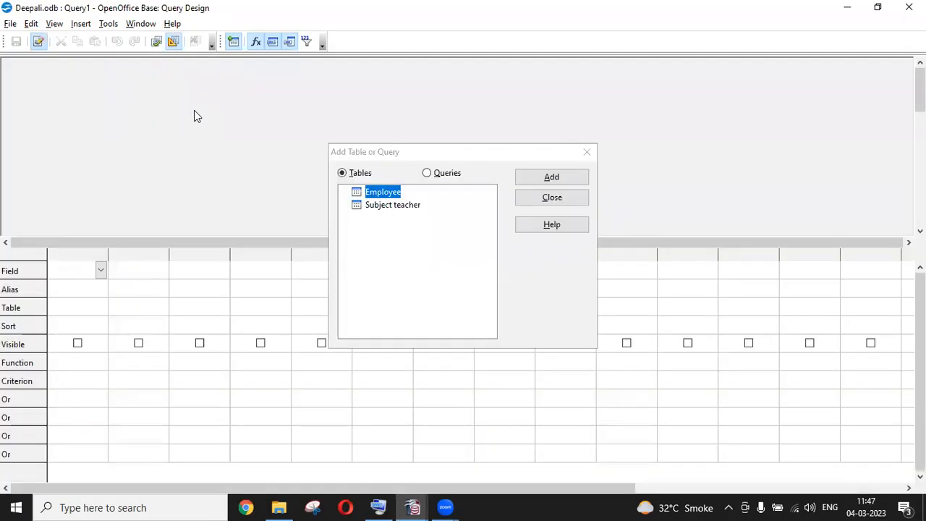
pyautogui.click(550, 180)
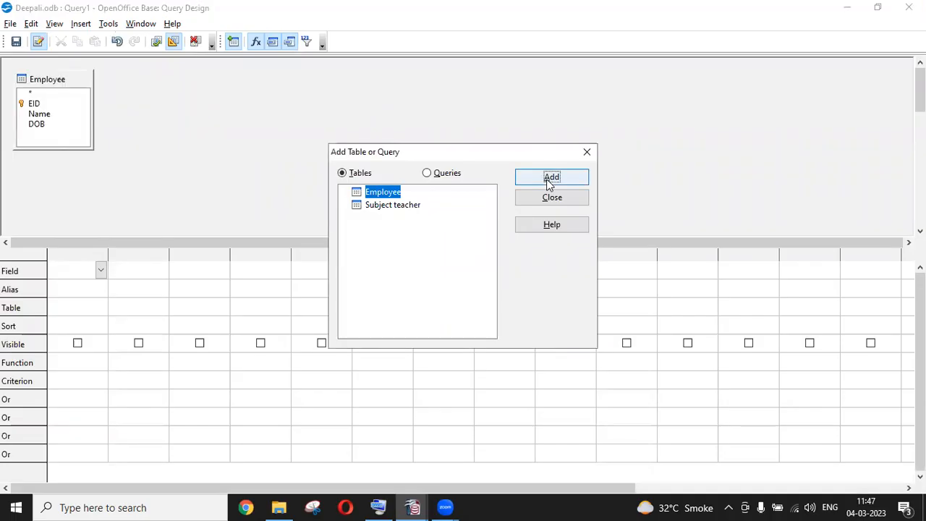
pyautogui.click(399, 206)
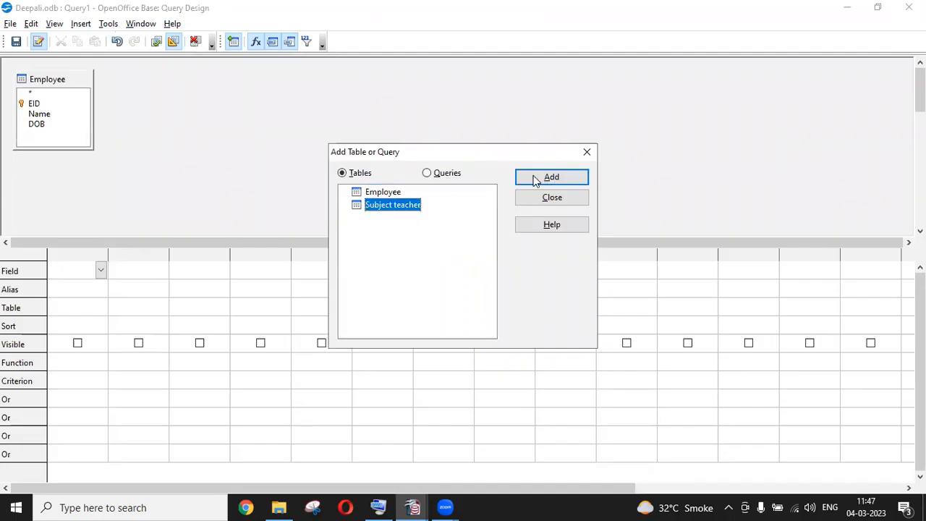
pyautogui.click(536, 181)
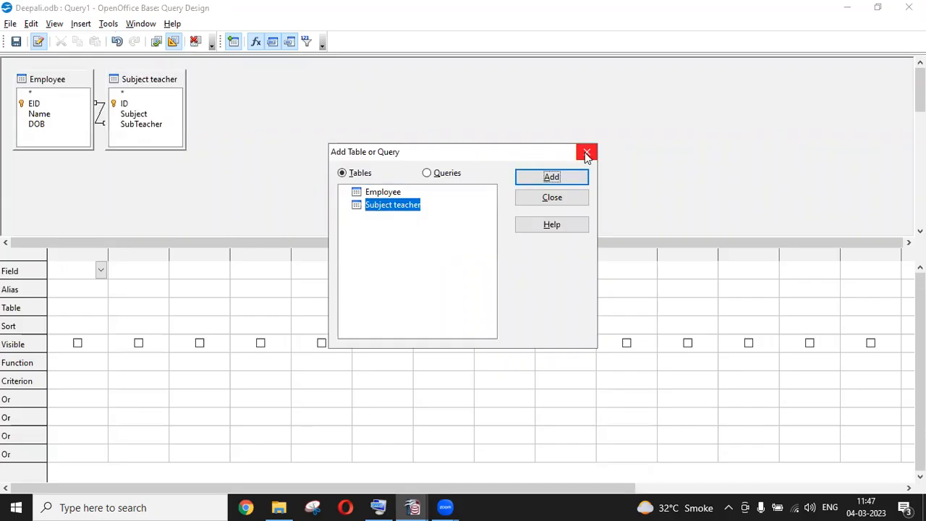
pyautogui.press('Escape')
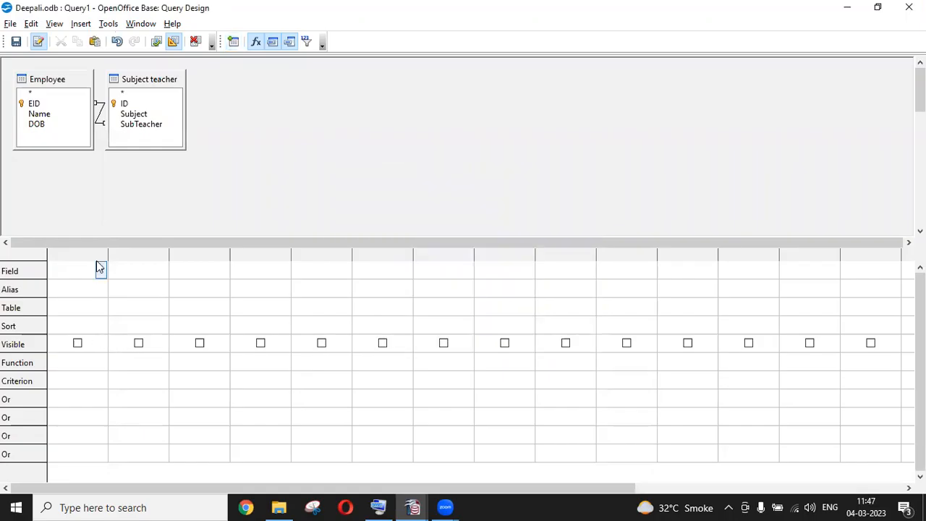
# - Set the first two query columns to the ID and Subject fields of the Subject teacher table
pyautogui.click(101, 270)
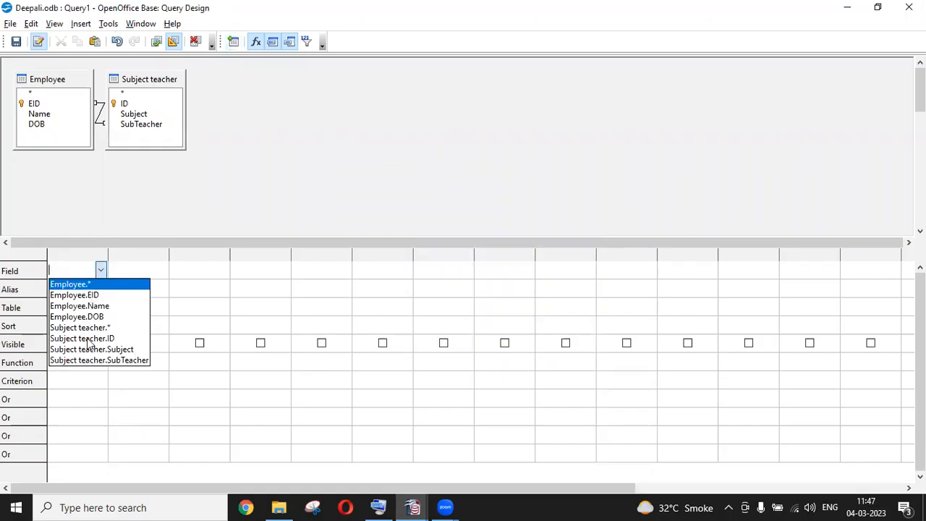
pyautogui.press('Return')
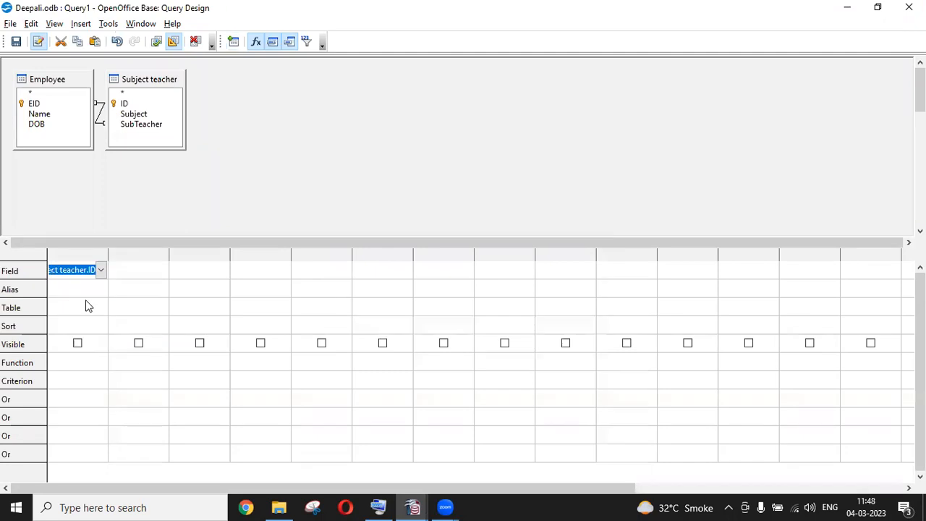
pyautogui.click(139, 270)
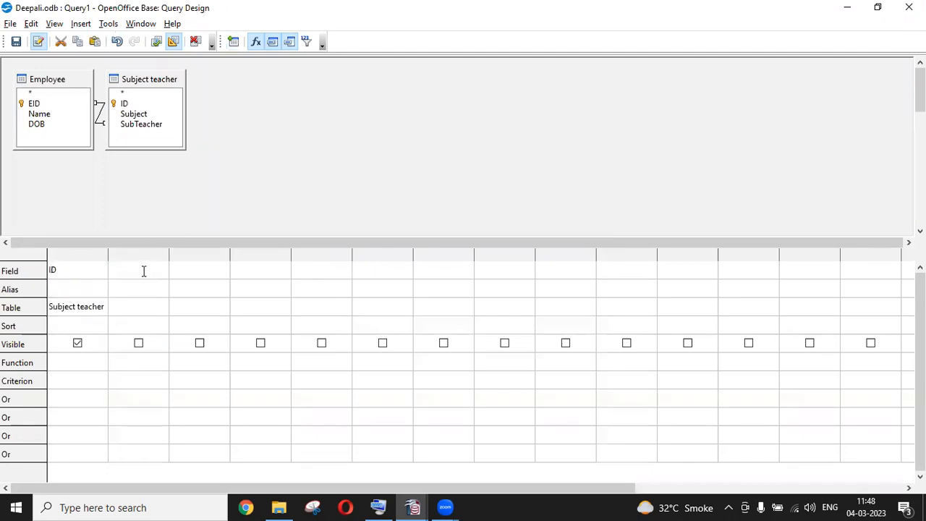
pyautogui.click(163, 272)
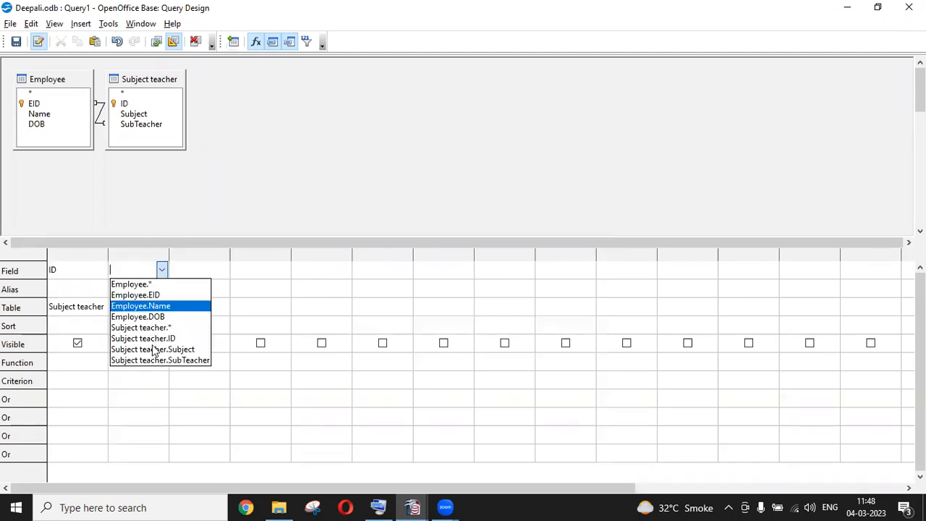
pyautogui.press('Return')
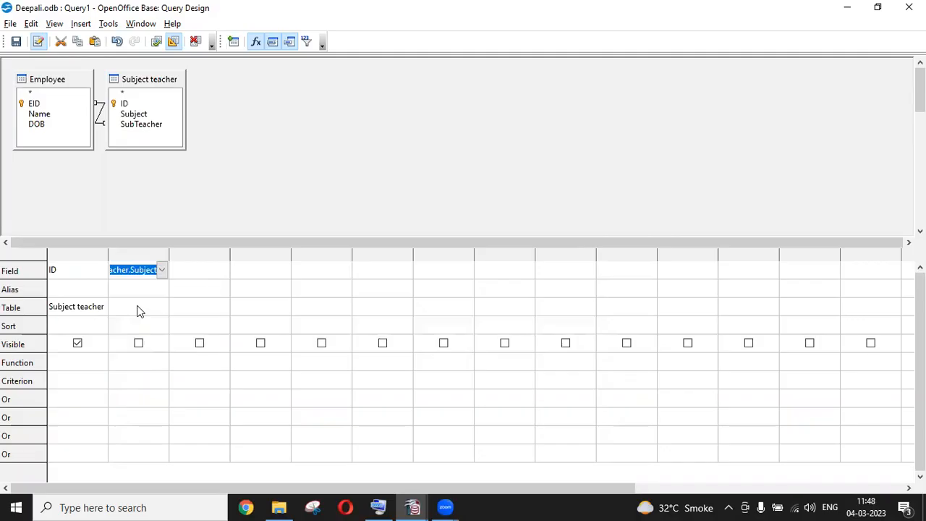
pyautogui.click(152, 308)
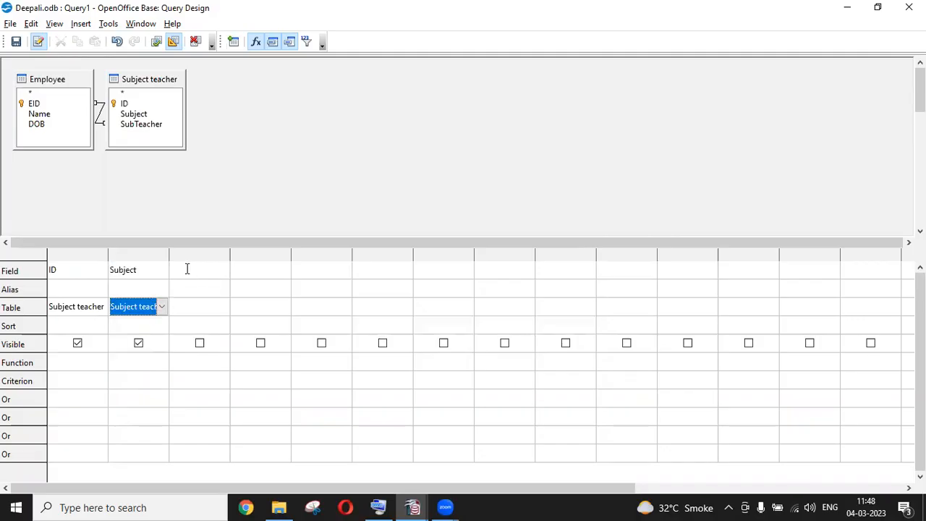
# - Set the third query column to the Name field of the Employee table and run the query
pyautogui.click(187, 269)
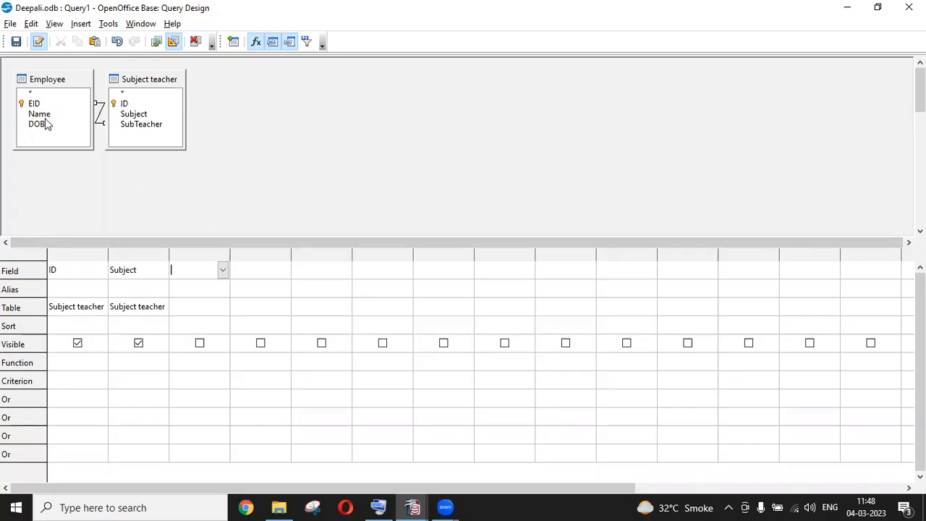
pyautogui.click(222, 272)
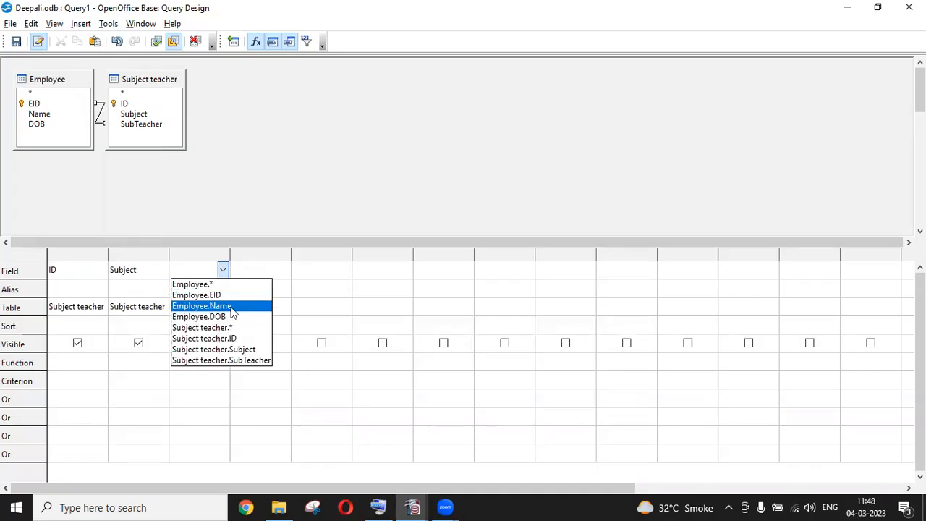
pyautogui.click(232, 306)
pyautogui.click(217, 307)
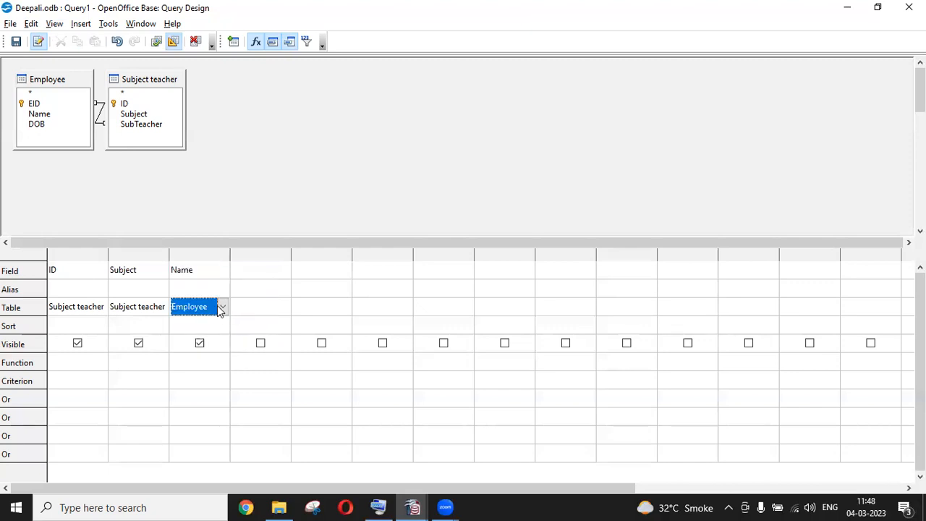
pyautogui.click(221, 307)
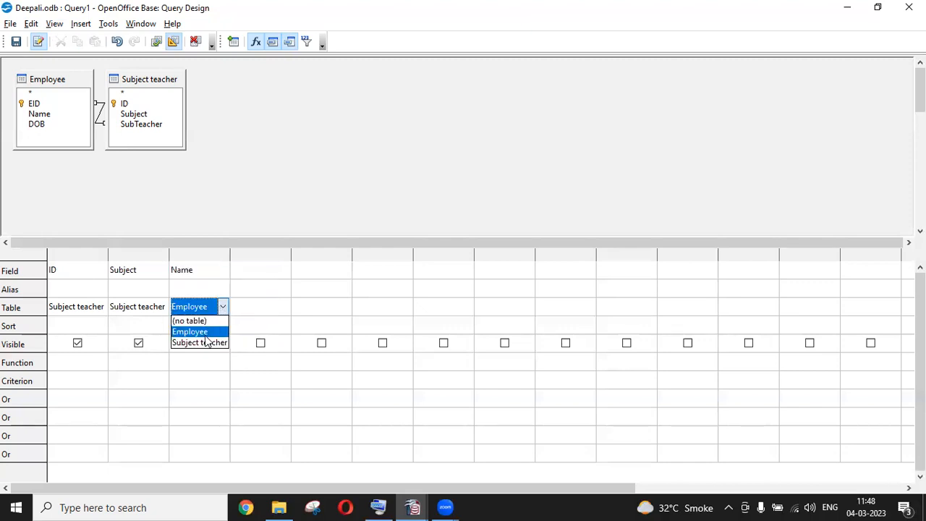
pyautogui.click(205, 335)
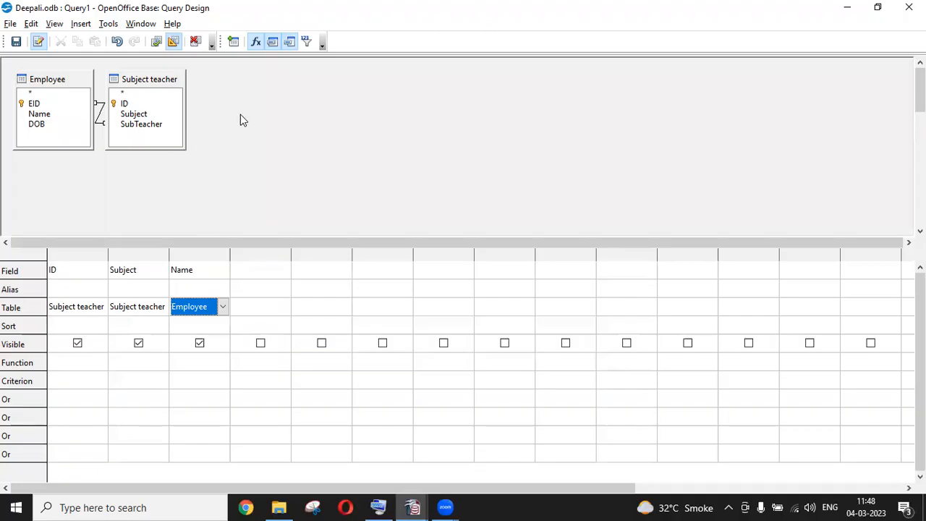
pyautogui.click(156, 42)
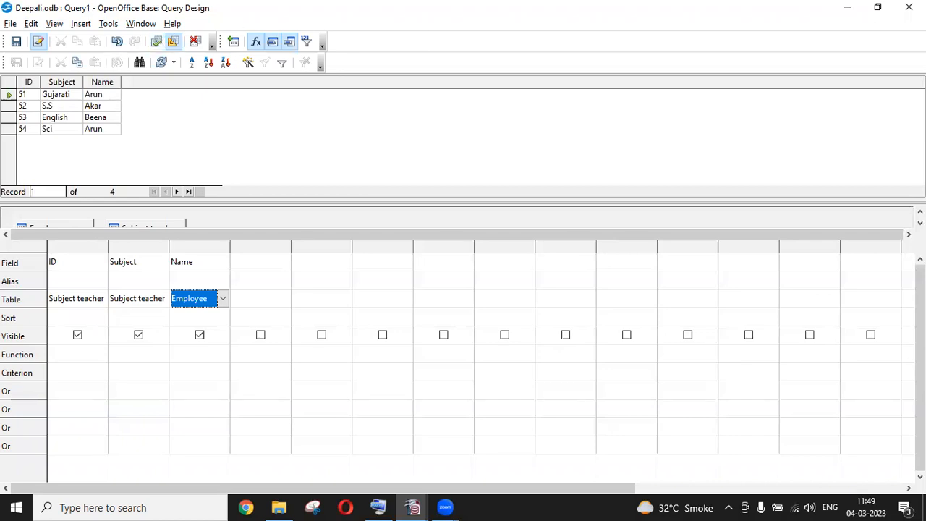
# - Close the query design, choose to save the changes, and clear the suggested query name
pyautogui.click(909, 8)
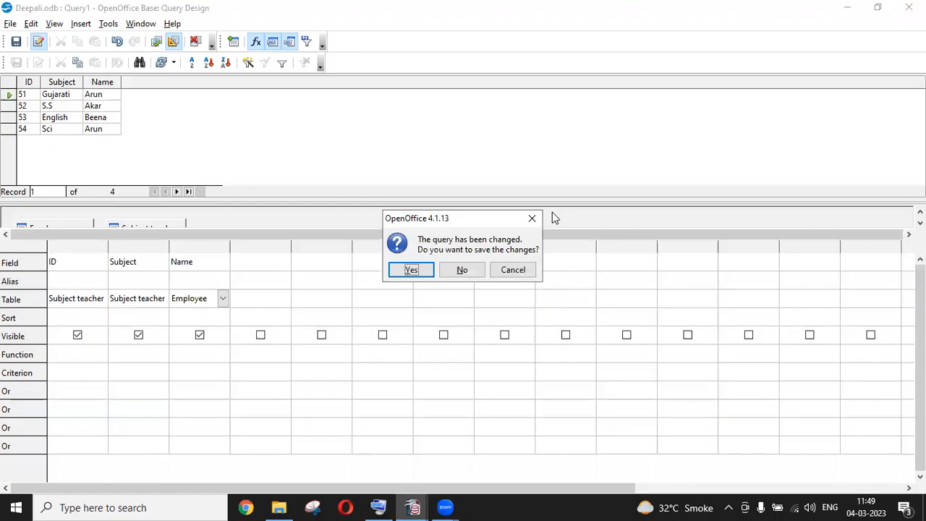
pyautogui.click(410, 272)
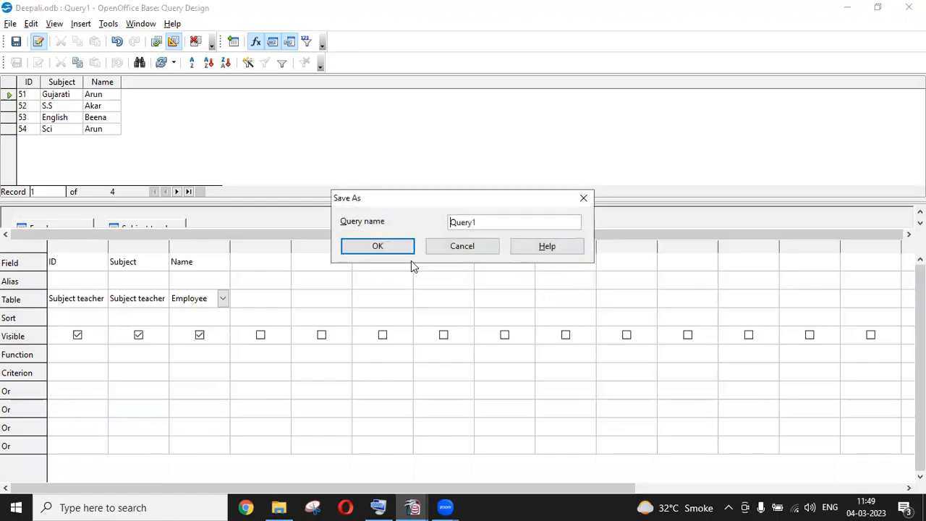
pyautogui.press('Delete')
pyautogui.press('Delete')
pyautogui.press('Delete')
pyautogui.press('Delete')
pyautogui.press('Delete')
pyautogui.press('Delete')
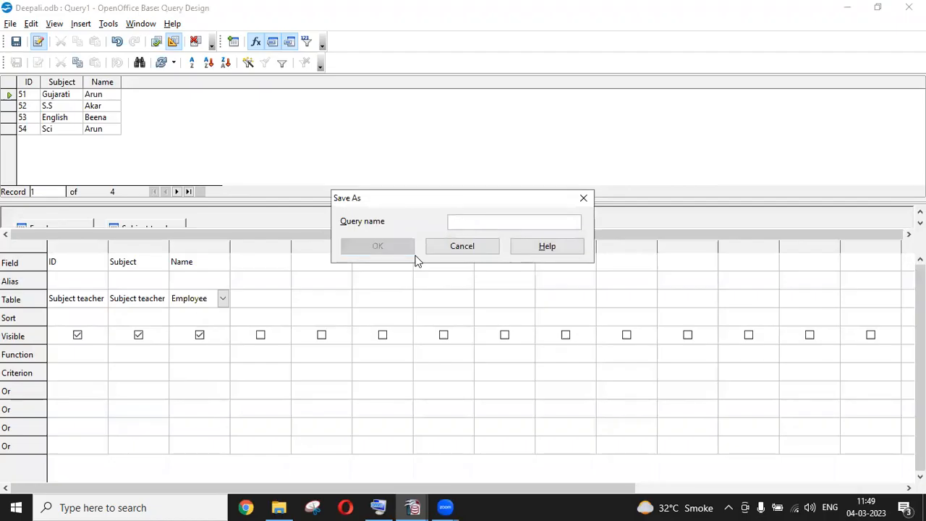
pyautogui.write('sub')
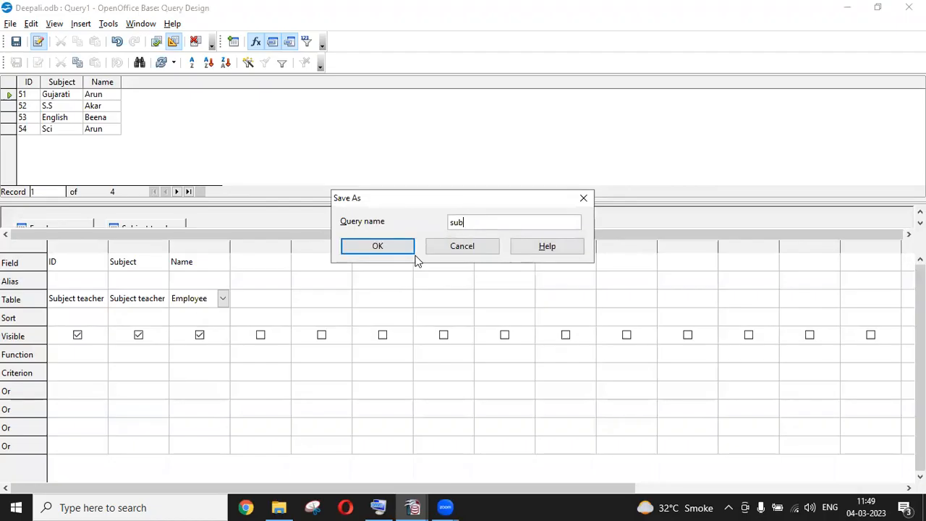
pyautogui.write('ject y')
pyautogui.press('BackSpace')
pyautogui.press('BackSpace')
pyautogui.press('BackSpace')
pyautogui.press('BackSpace')
pyautogui.press('BackSpace')
pyautogui.press('BackSpace')
pyautogui.press('BackSpace')
pyautogui.press('BackSpace')
pyautogui.press('BackSpace')
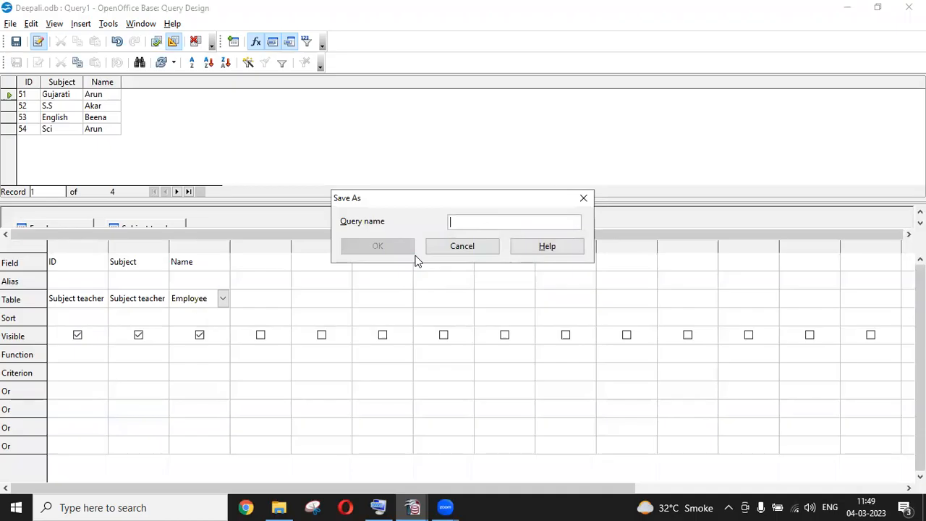
# - Try to save the query under the name Teacher's name, and dismiss the error message
pyautogui.write("Teacher's name")
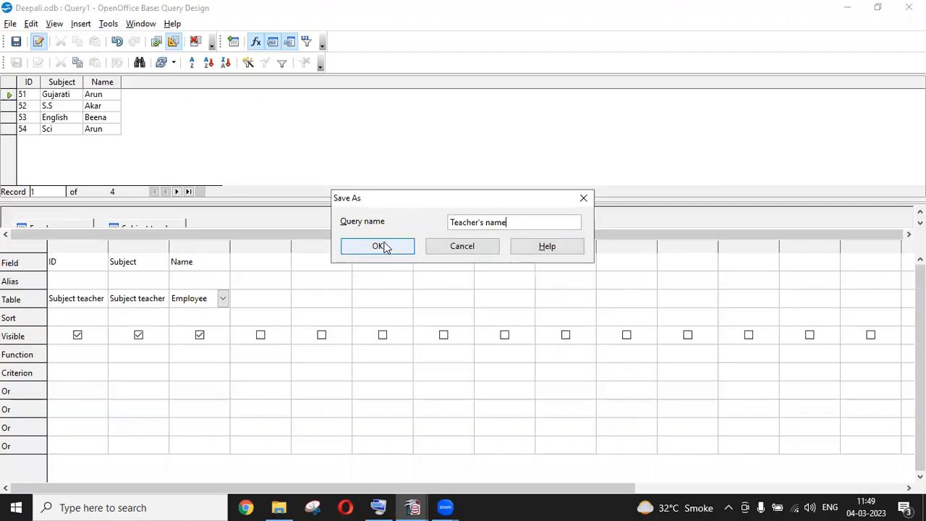
pyautogui.click(386, 246)
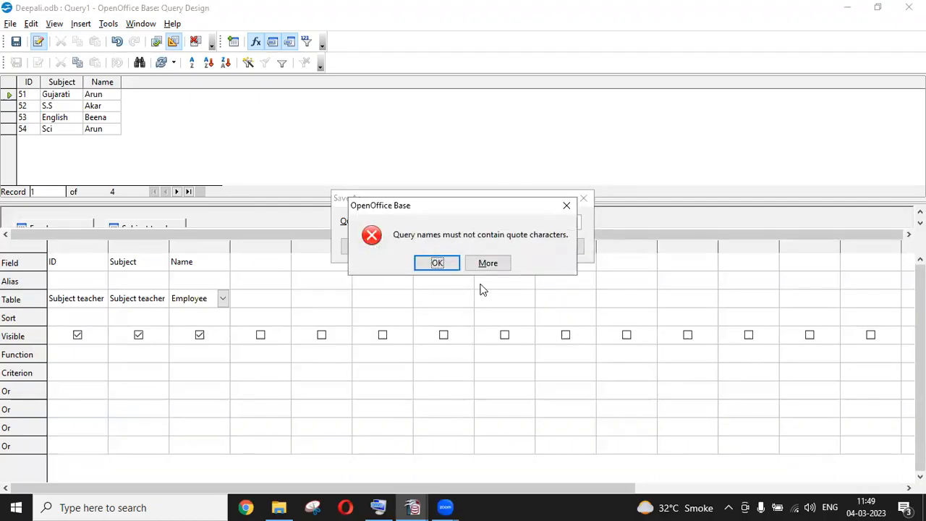
pyautogui.click(439, 263)
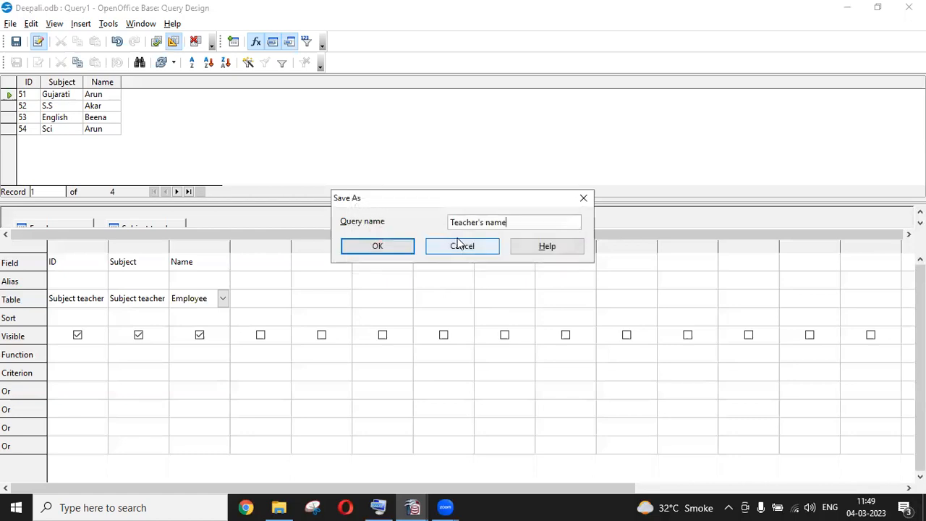
# - Correct the query name to Teacher name, without the apostrophe and s, and save the query
pyautogui.press('BackSpace')
pyautogui.press('BackSpace')
pyautogui.press('BackSpace')
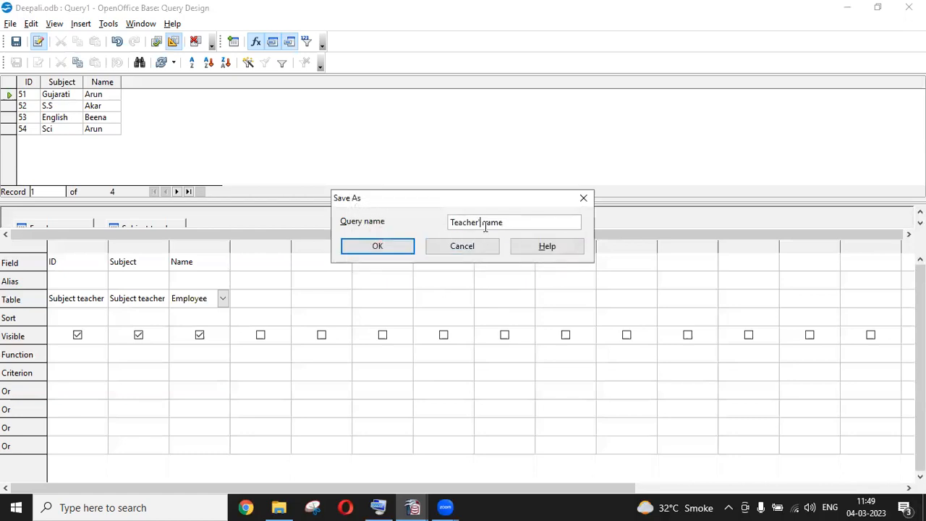
pyautogui.write('r')
pyautogui.click(404, 247)
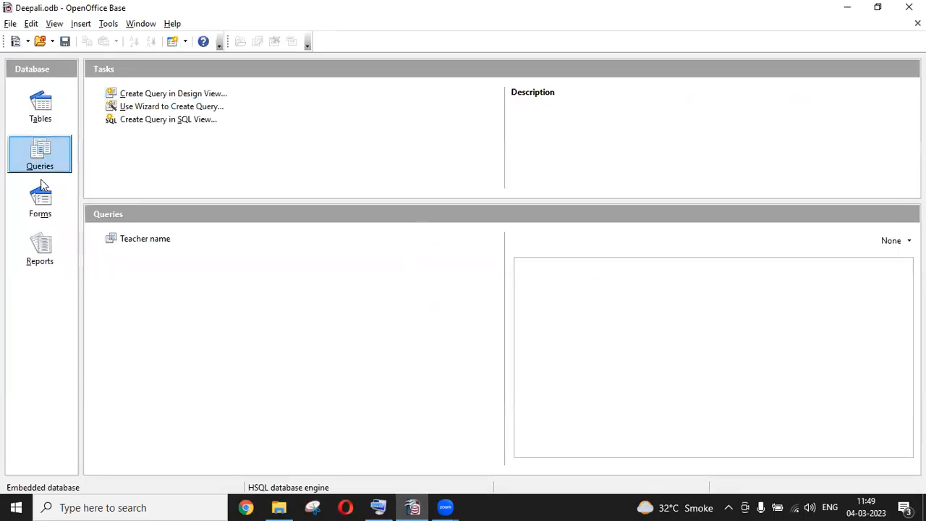
# - Start a new form with the wizard and include all fields of the Teacher name query
pyautogui.click(43, 213)
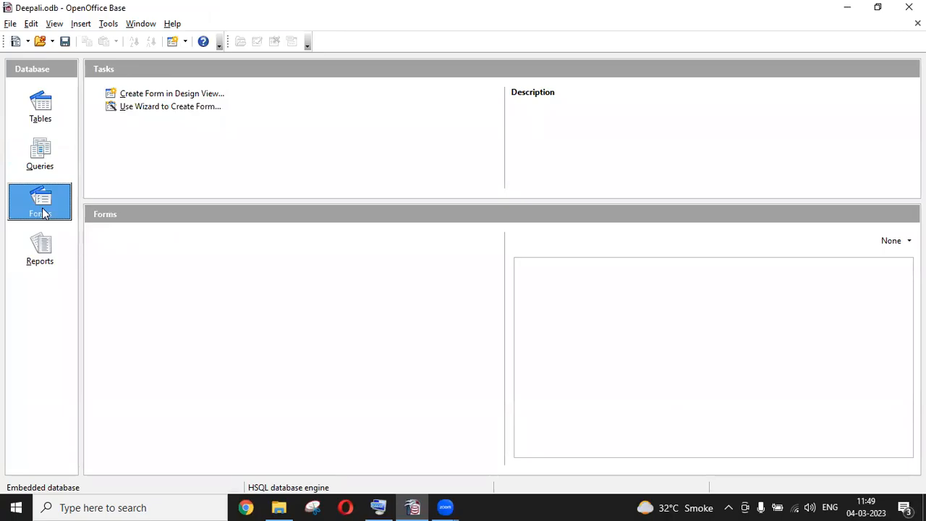
pyautogui.click(139, 112)
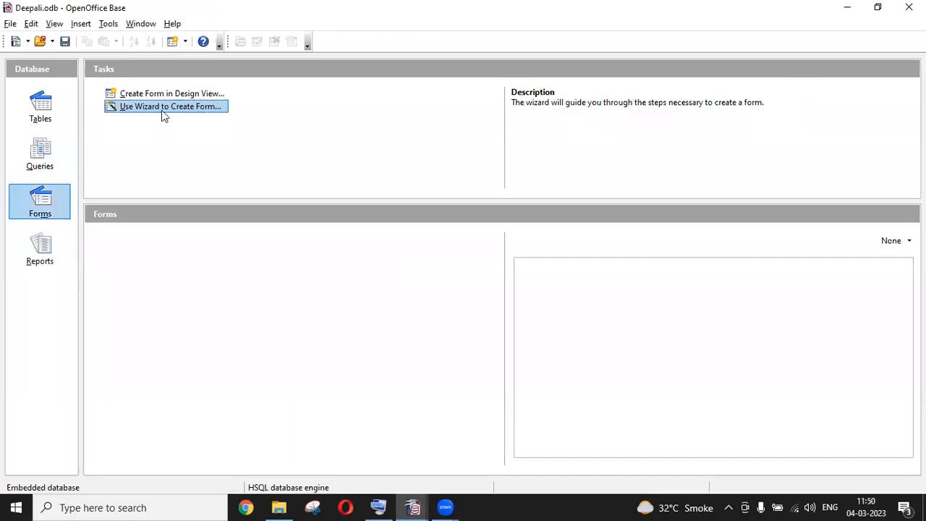
pyautogui.click(162, 107)
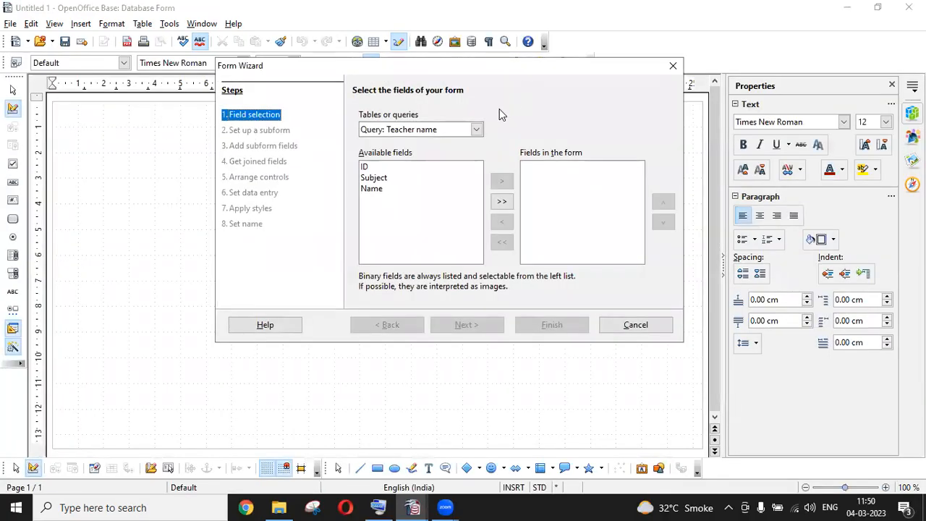
pyautogui.click(475, 129)
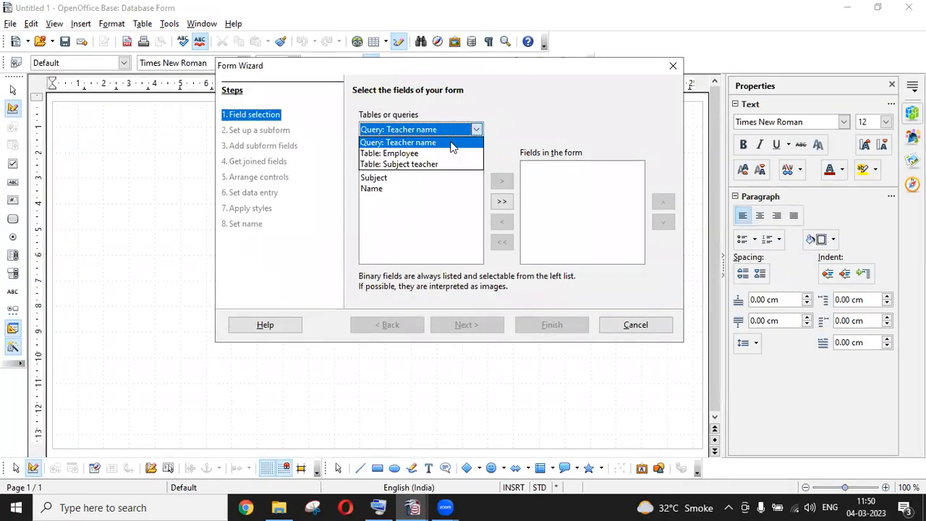
pyautogui.click(440, 142)
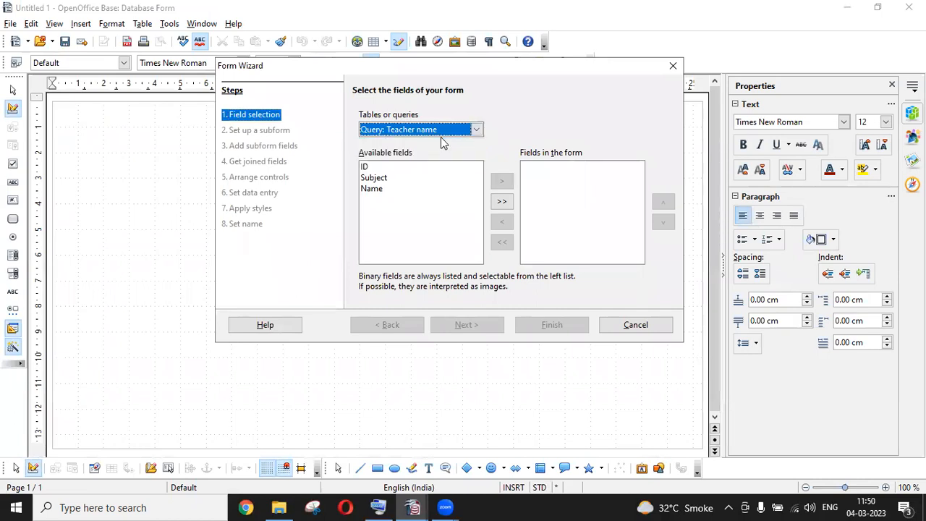
pyautogui.click(503, 200)
pyautogui.click(454, 327)
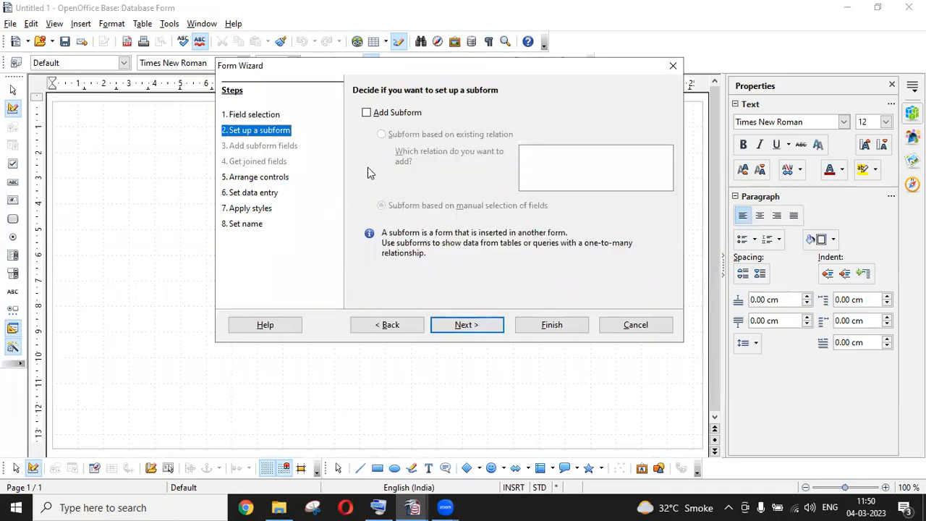
# - Leave out a subform and, after trying other layouts, arrange the main form as Columnar - Labels Left
pyautogui.click(474, 328)
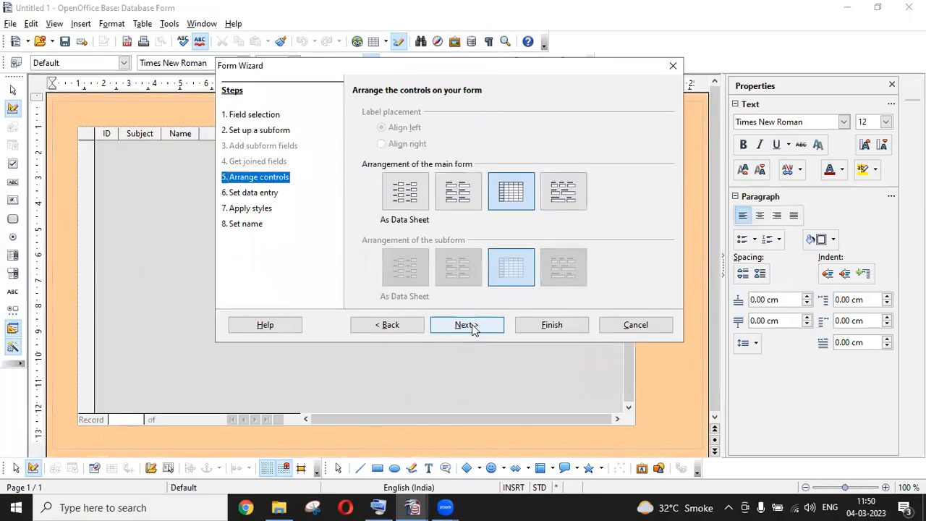
pyautogui.click(463, 200)
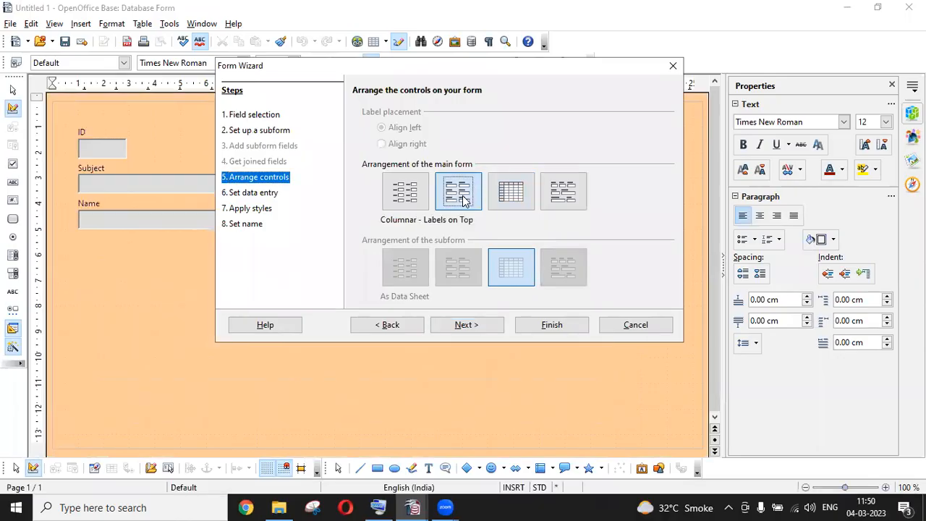
pyautogui.click(527, 198)
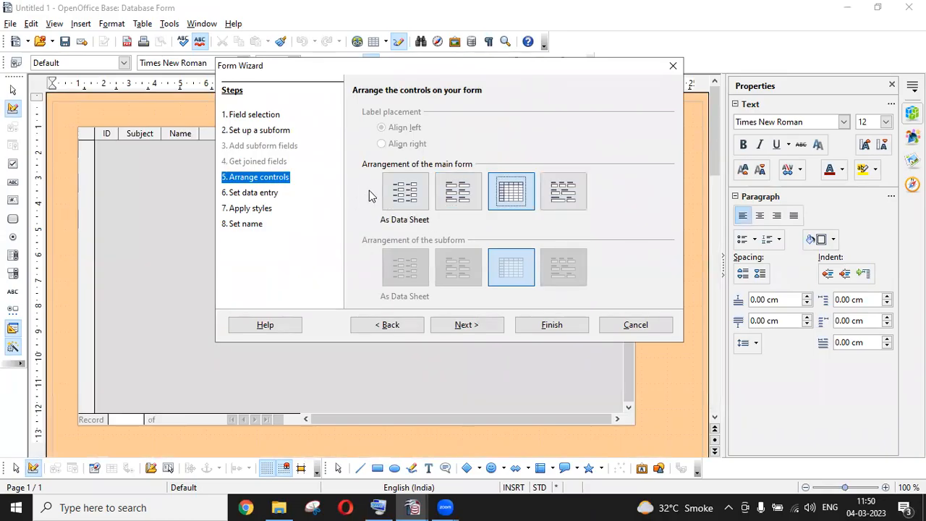
pyautogui.click(397, 192)
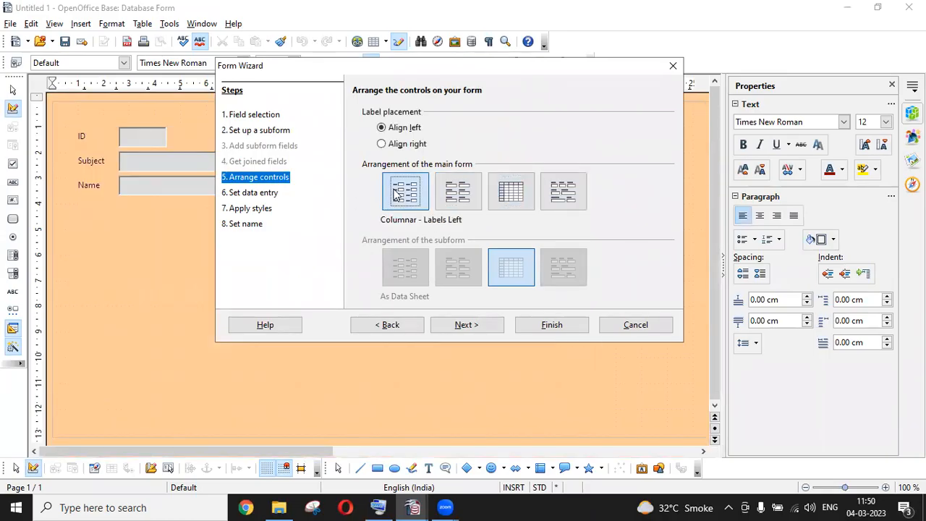
pyautogui.click(483, 330)
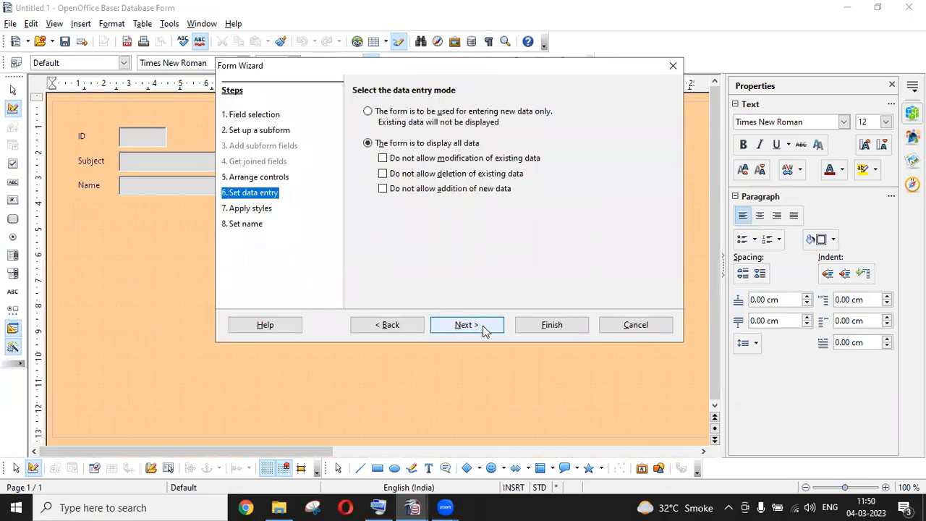
# - Keep the form displaying all data, preview several styles and apply the Grey style
pyautogui.click(467, 325)
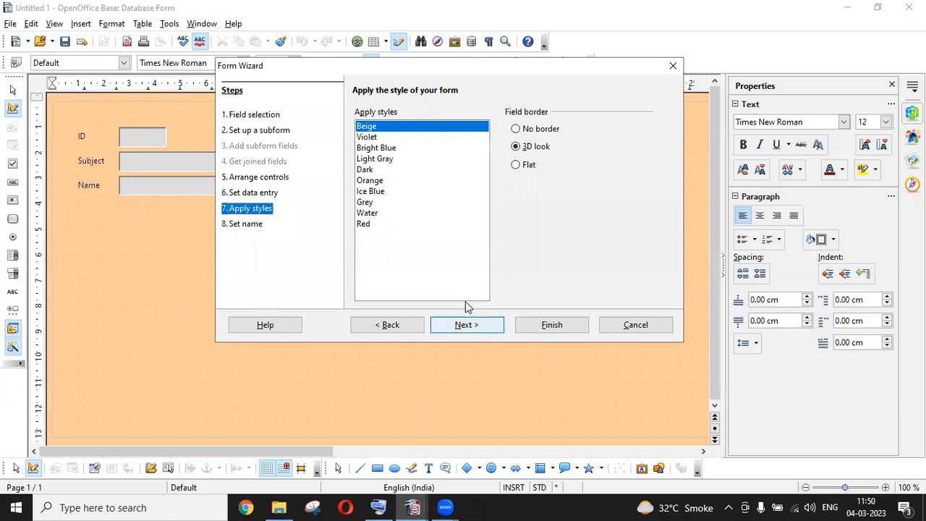
pyautogui.click(375, 153)
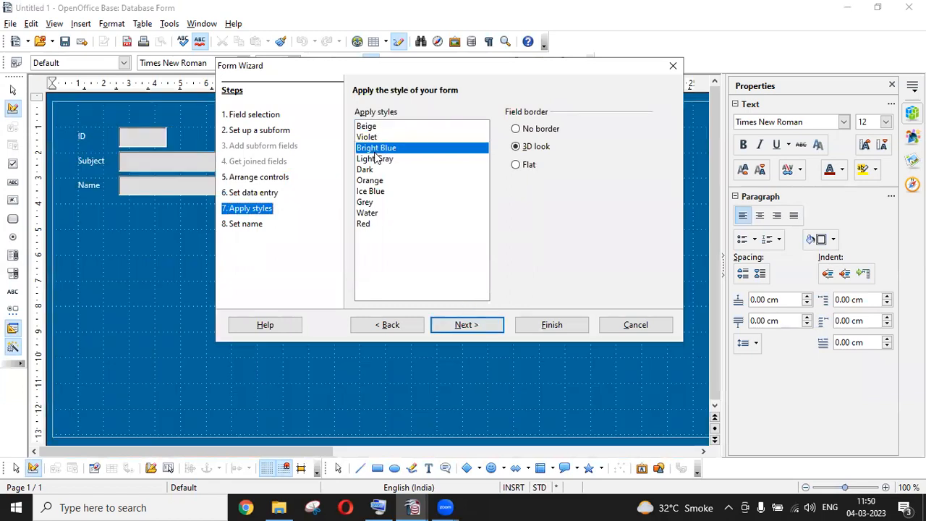
pyautogui.click(376, 160)
pyautogui.click(365, 171)
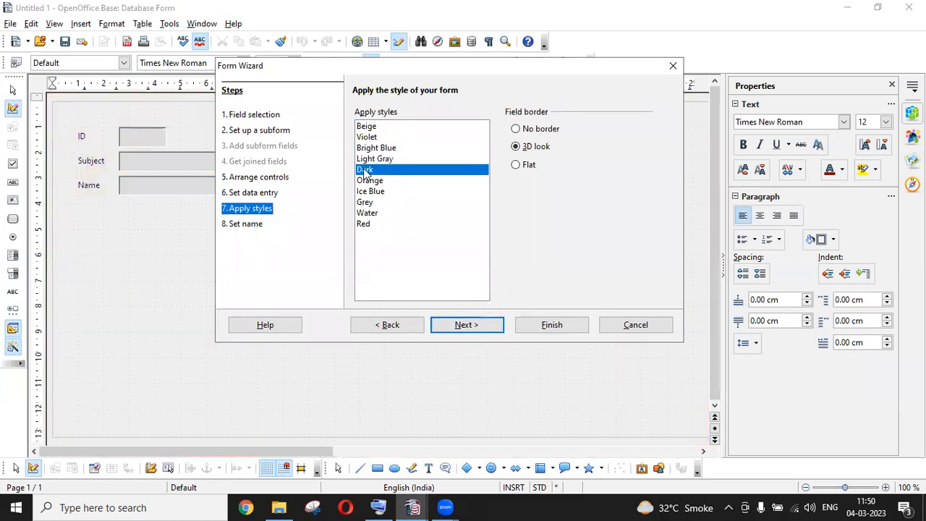
pyautogui.click(366, 181)
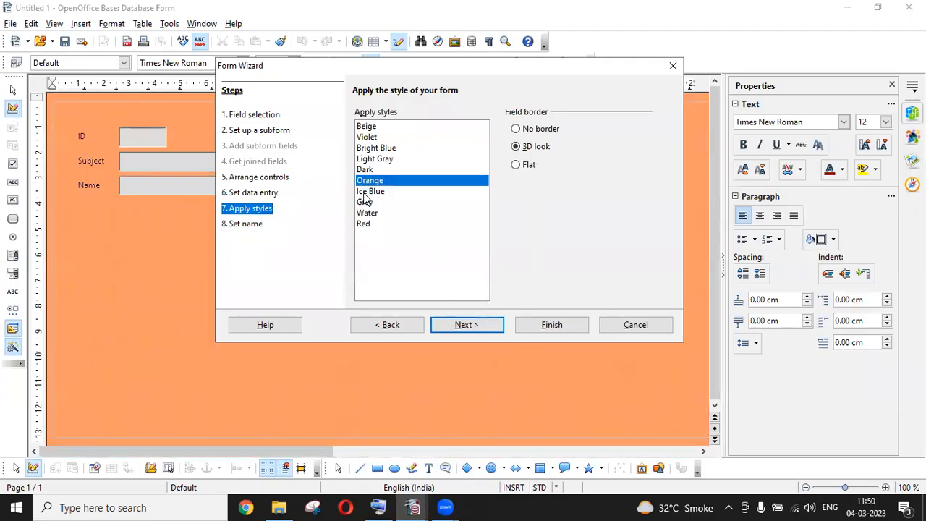
pyautogui.click(366, 192)
pyautogui.click(366, 204)
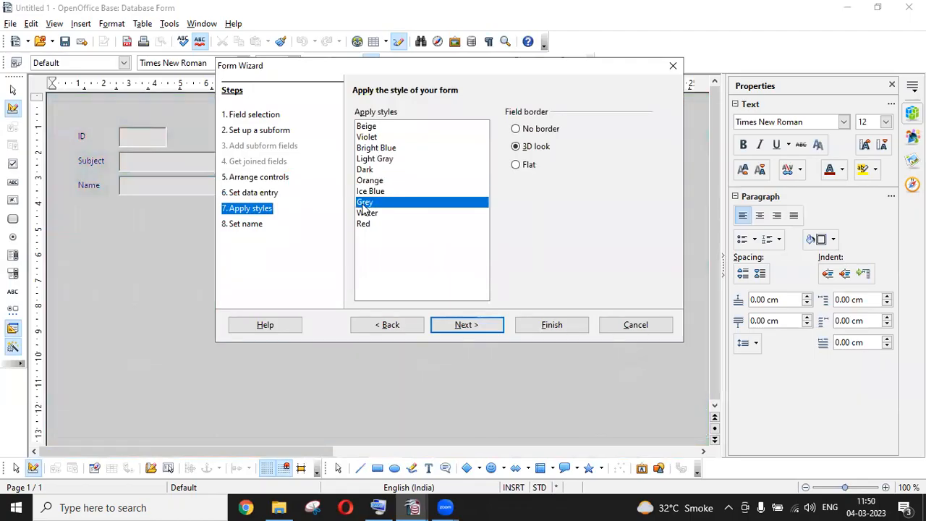
# - Try the field border options, choose Flat, and create the form as Teacher name, ready to work with
pyautogui.click(516, 131)
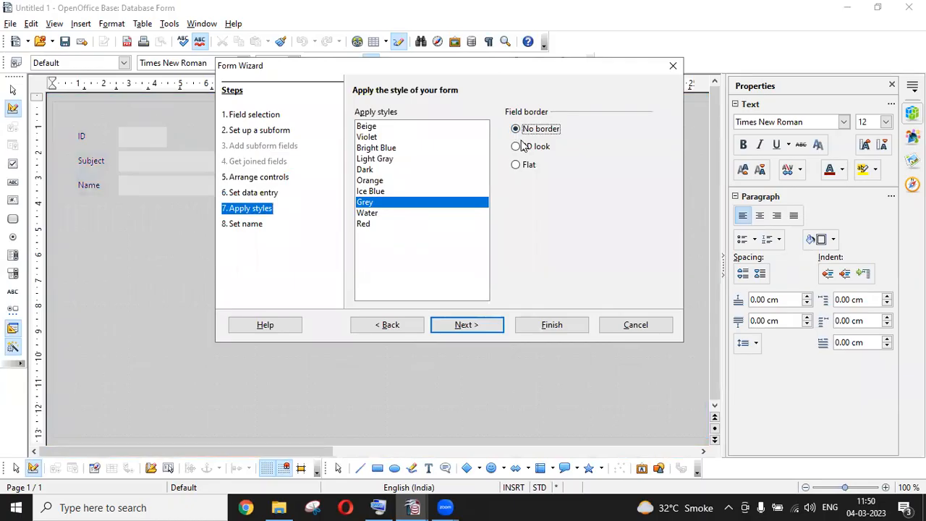
pyautogui.click(518, 147)
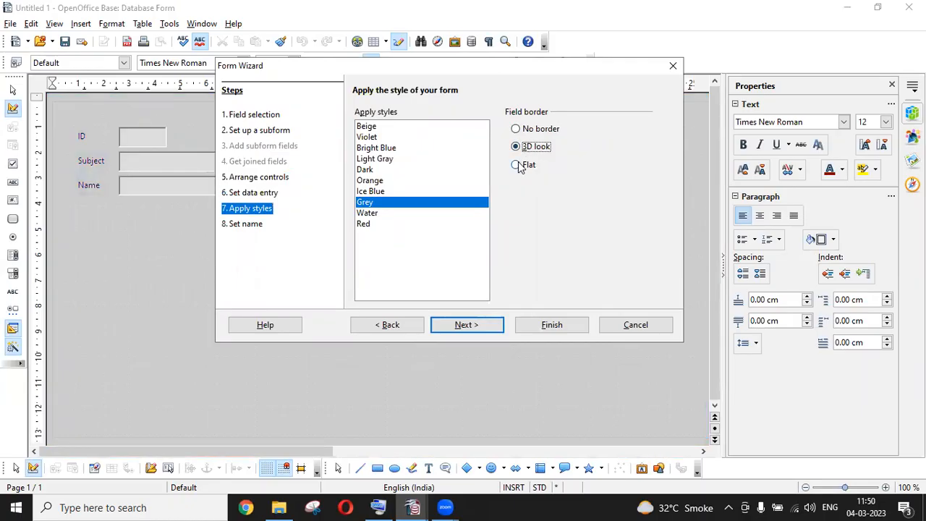
pyautogui.click(516, 165)
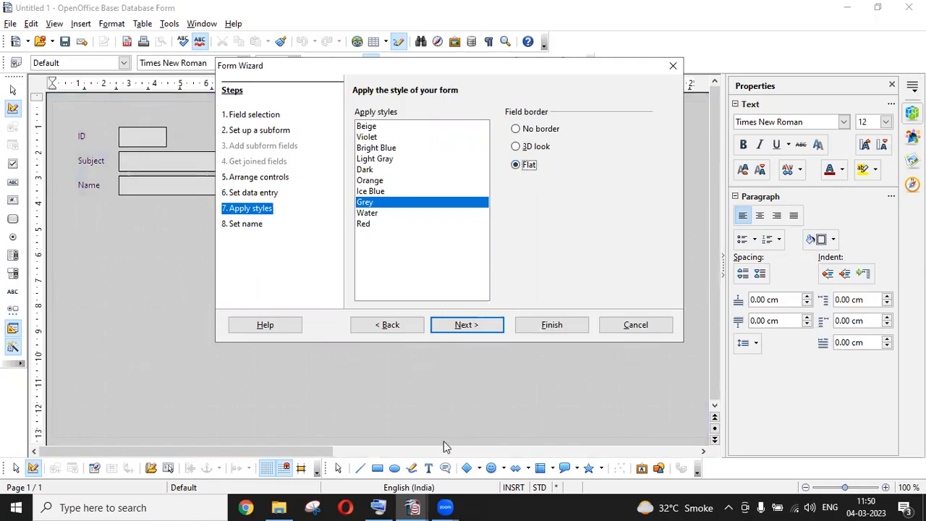
pyautogui.click(452, 326)
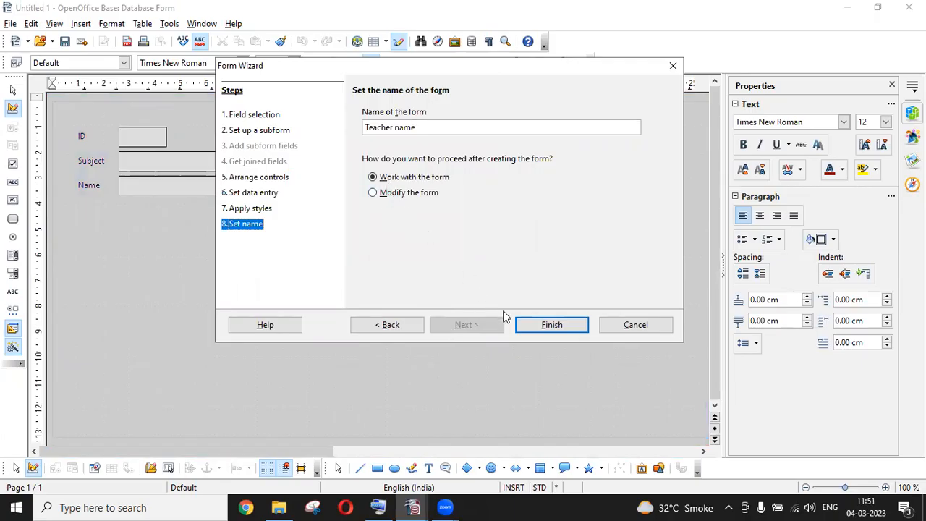
pyautogui.click(552, 325)
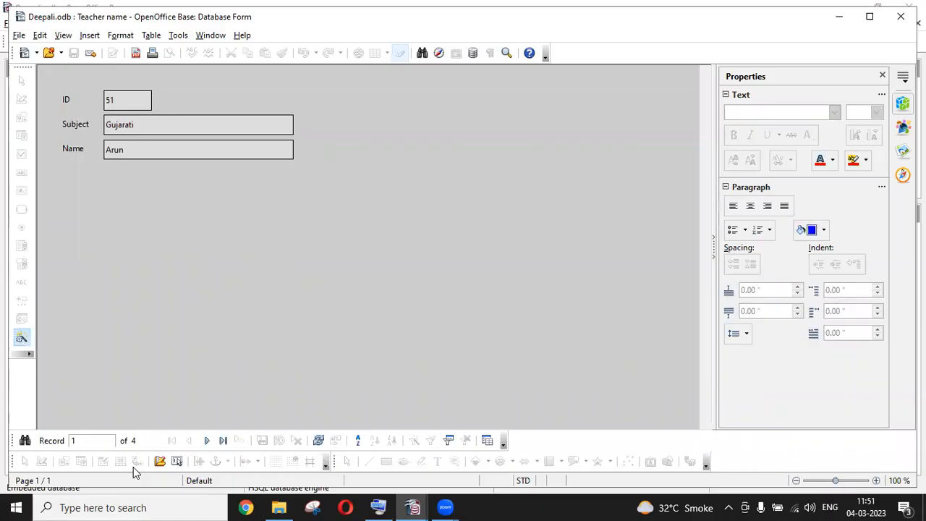
# - Browse the records in the Teacher name form up to the last one and close the form
pyautogui.click(207, 441)
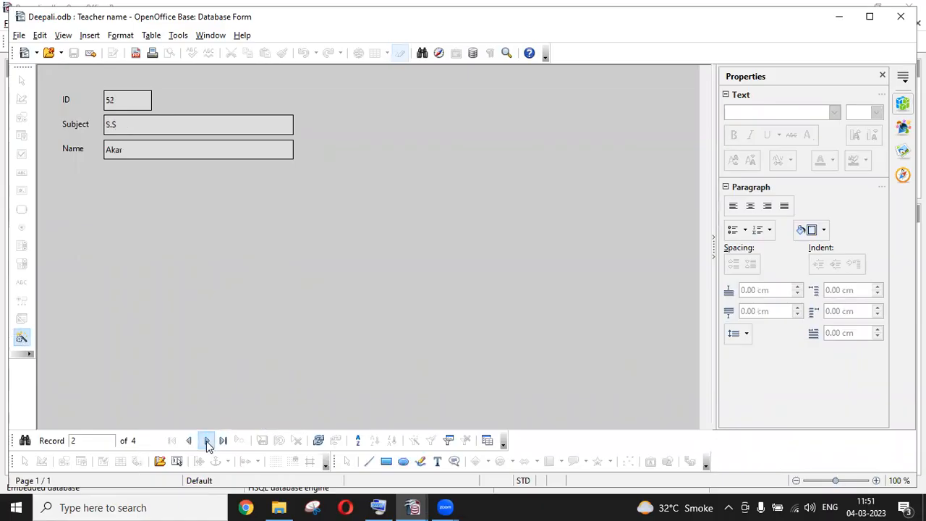
pyautogui.click(207, 441)
pyautogui.click(207, 440)
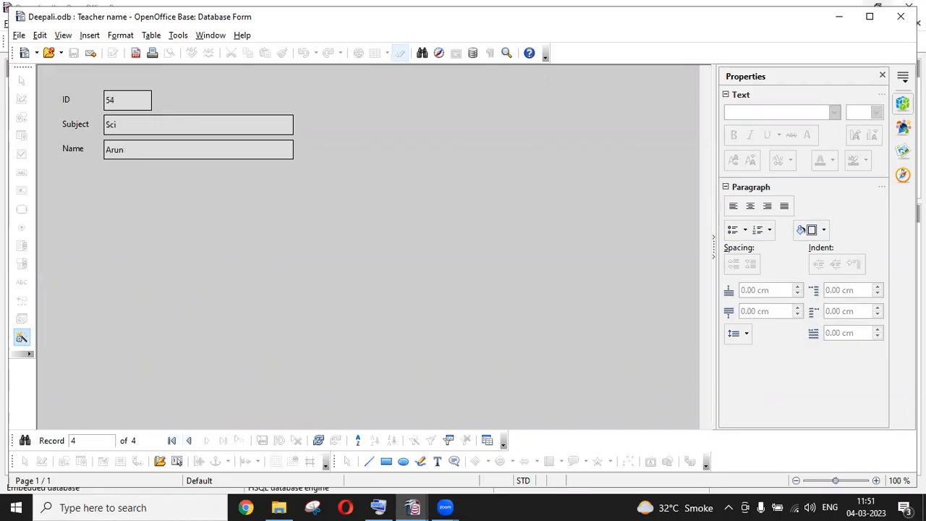
pyautogui.click(902, 21)
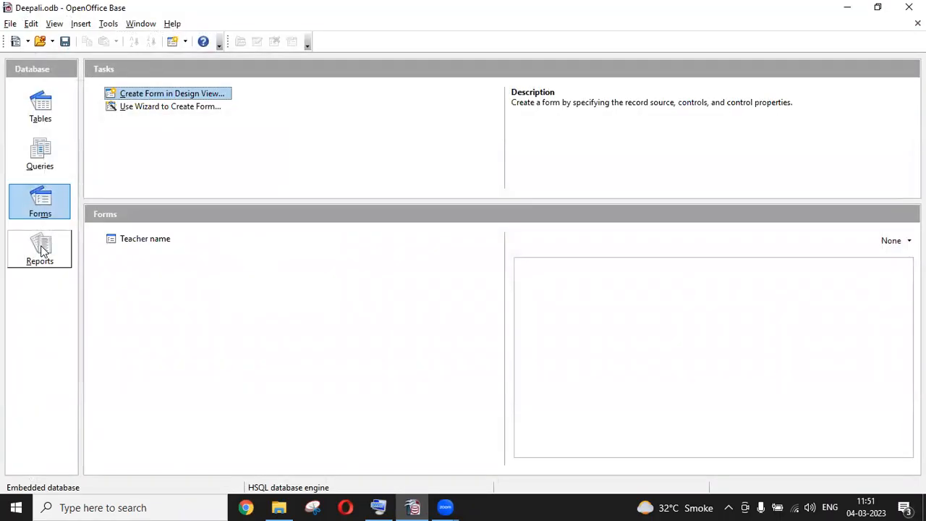
# - Start a new report with the wizard and include all fields of the Teacher name query
pyautogui.click(41, 249)
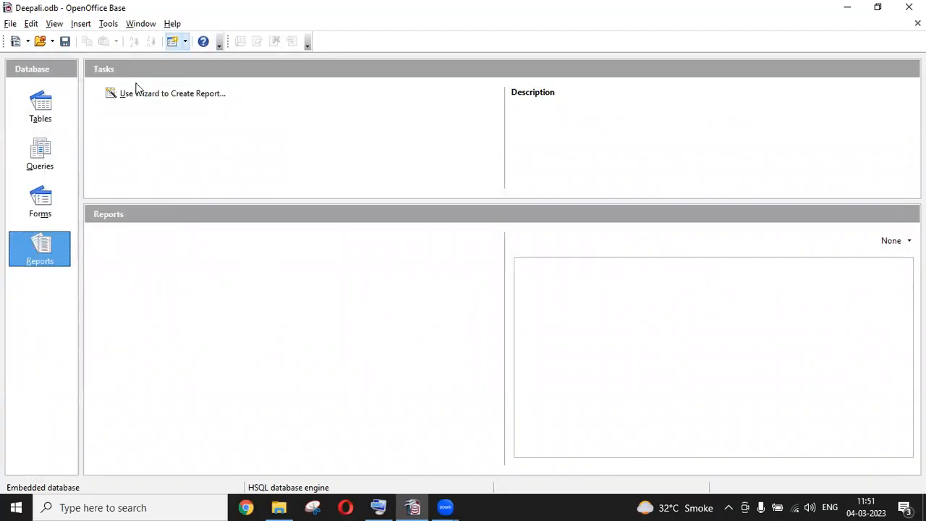
pyautogui.click(169, 94)
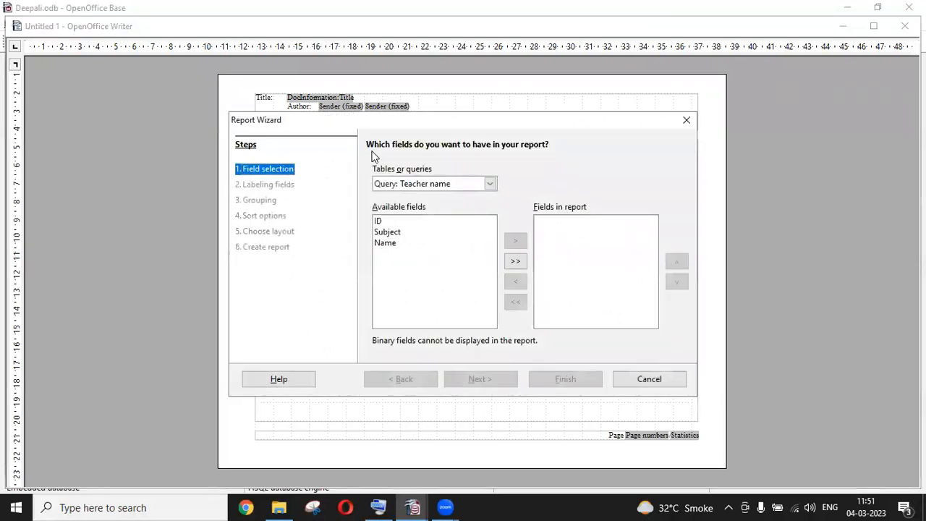
pyautogui.click(489, 184)
pyautogui.click(459, 200)
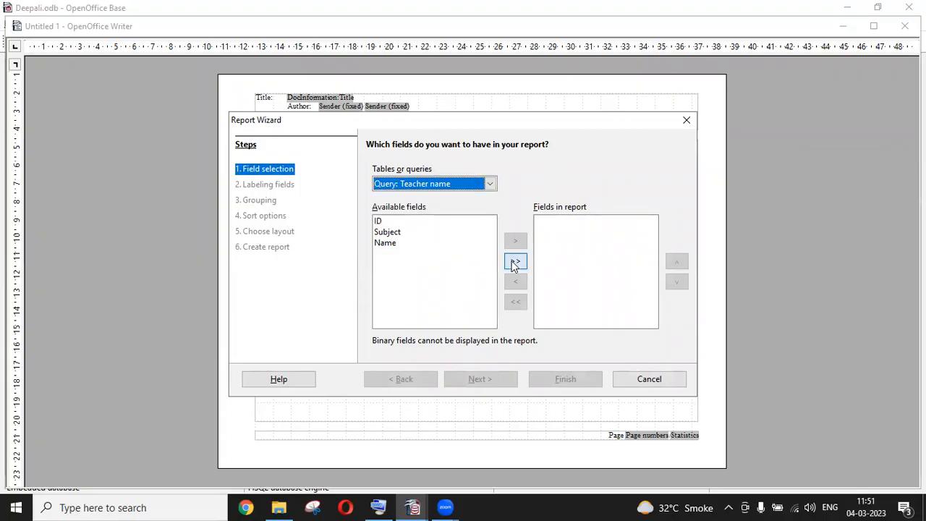
pyautogui.click(514, 263)
pyautogui.click(493, 384)
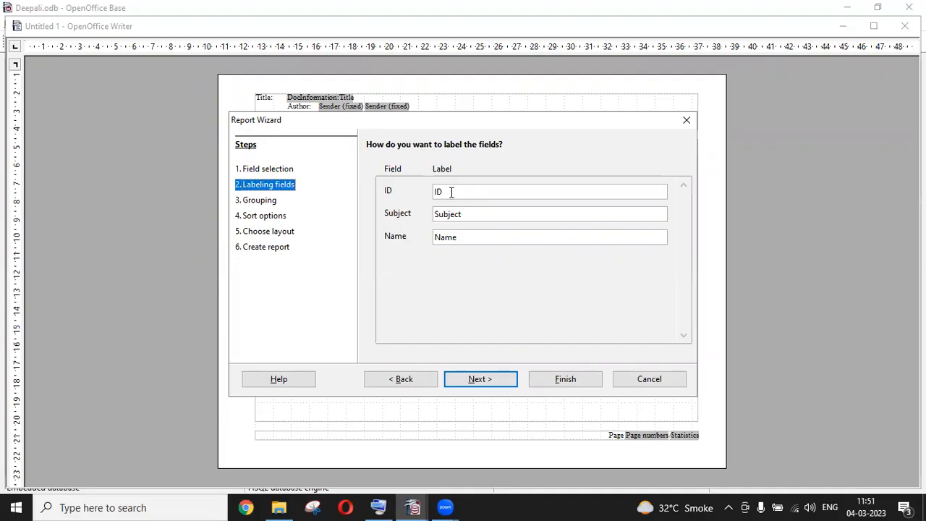
# - Add Teacher's in front of the Name field's label and continue to the report's grouping settings
pyautogui.click(436, 240)
pyautogui.write("Teacher's")
pyautogui.click(477, 384)
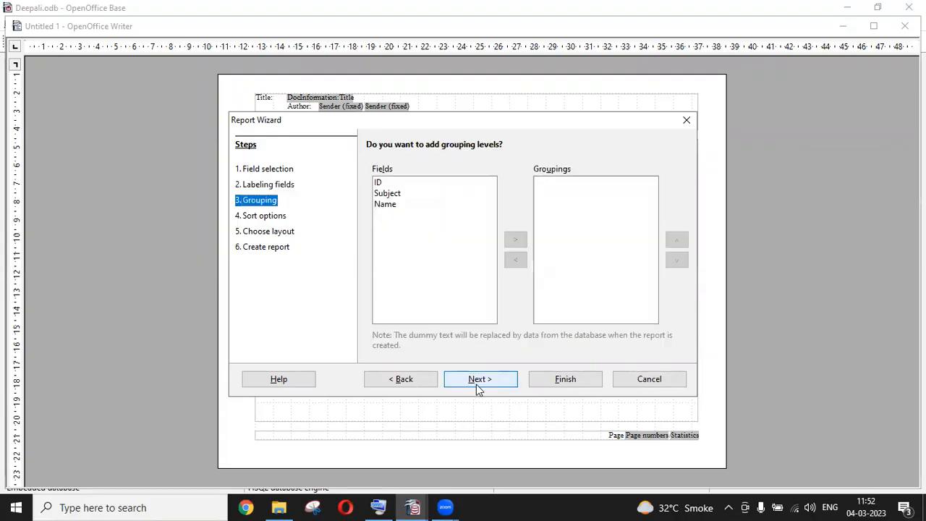
# - Group the report by ID and Subject, keep the ascending sort order, and continue to the layout settings
pyautogui.click(379, 183)
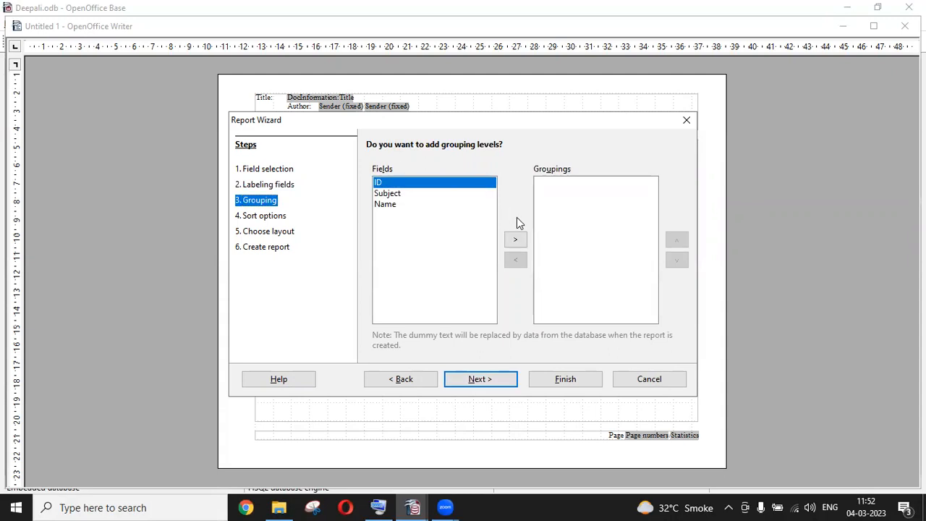
pyautogui.click(515, 241)
pyautogui.click(515, 241)
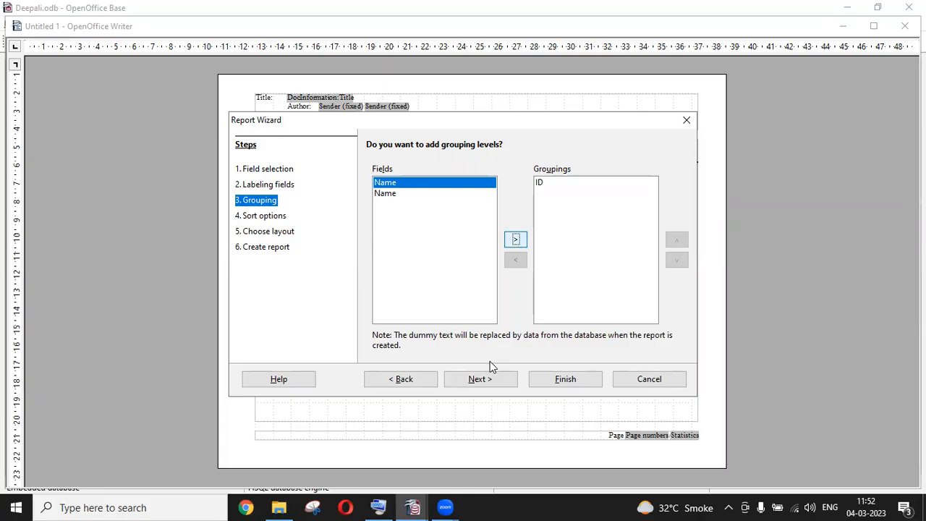
pyautogui.click(482, 379)
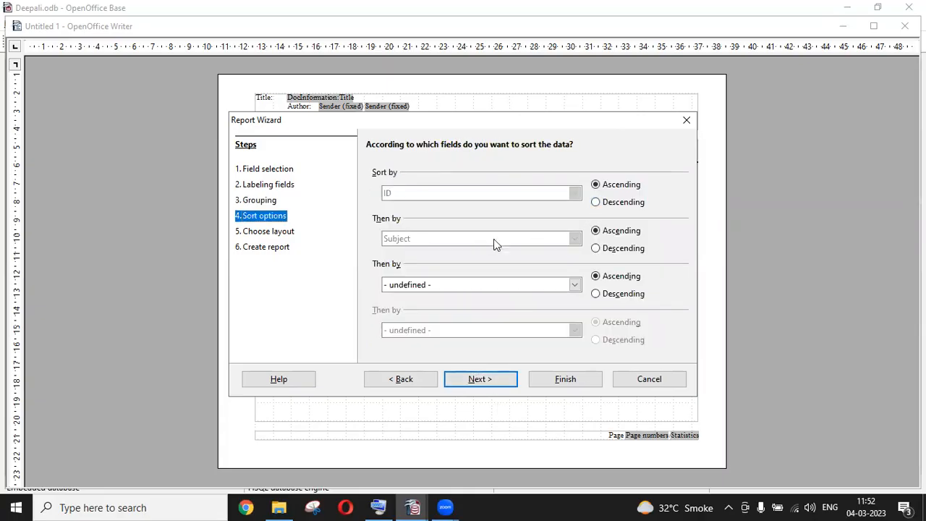
pyautogui.click(492, 383)
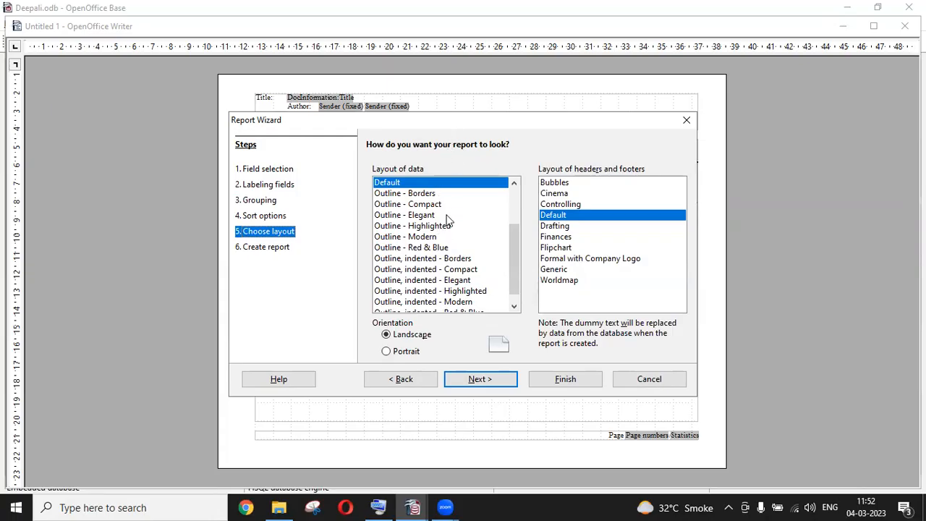
# - Try the Outline - Compact and Outline - Elegant data layouts and choose Outline - Highlighted for the report
pyautogui.click(433, 206)
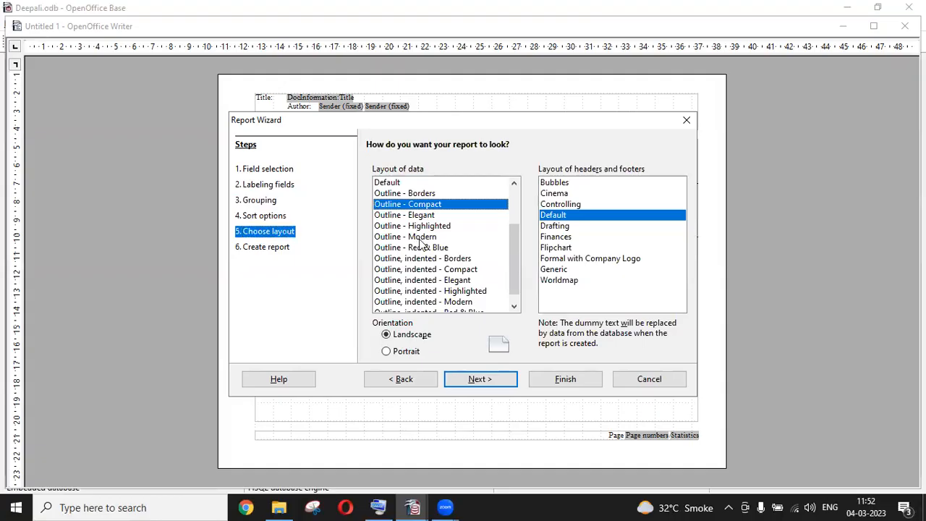
pyautogui.press('Down')
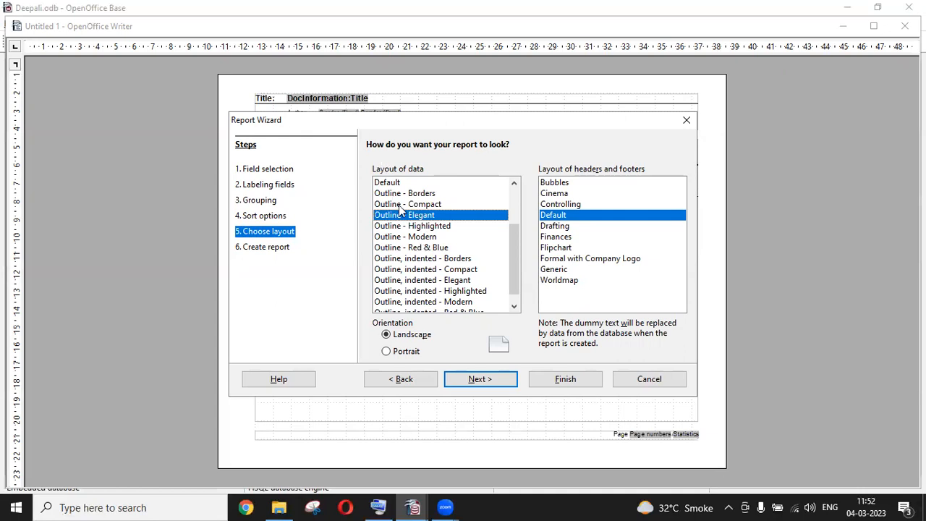
pyautogui.click(405, 226)
# - Try the Drafting and Controlling header and footer layouts, choose Finances, and create the dynamic report titled Teacher name right away
pyautogui.click(565, 227)
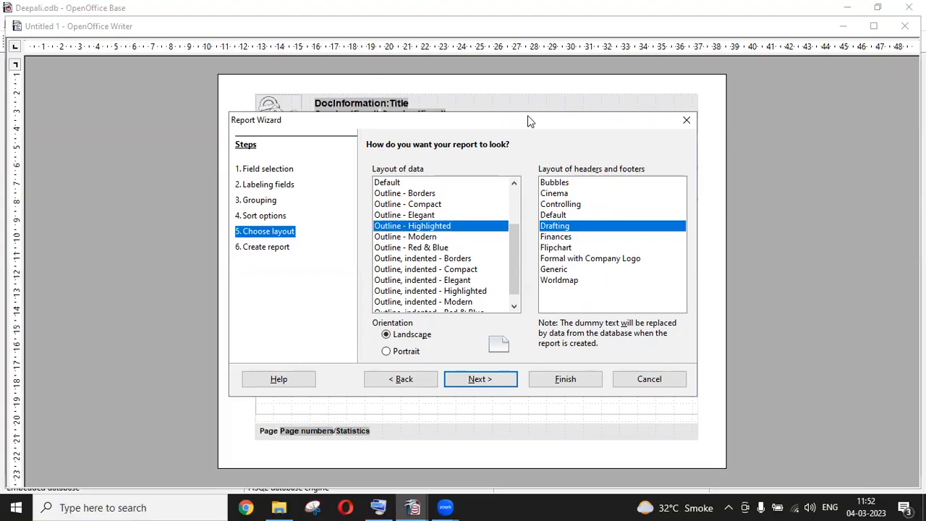
pyautogui.click(557, 205)
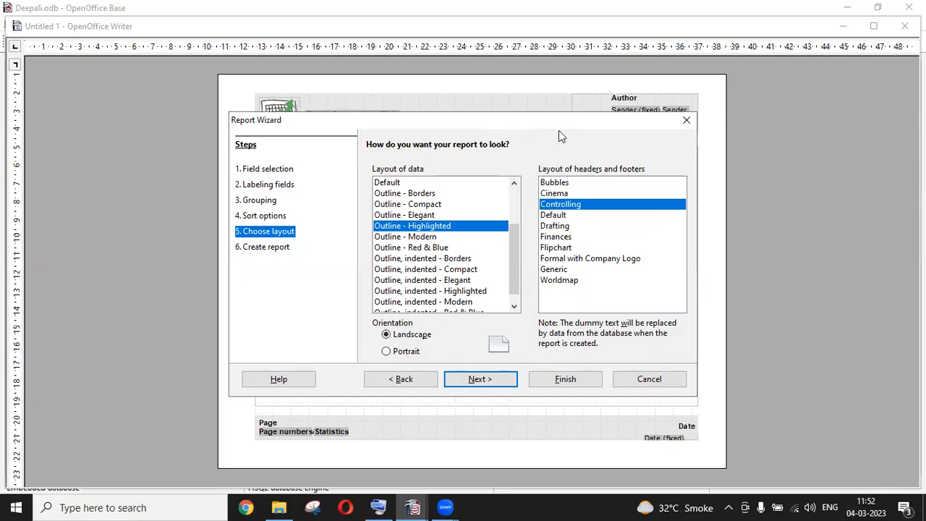
pyautogui.click(563, 239)
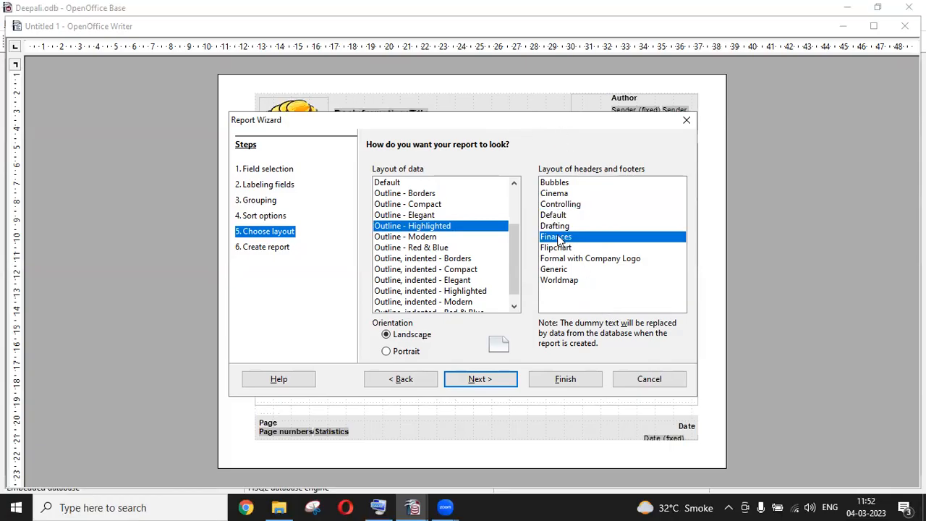
pyautogui.click(476, 379)
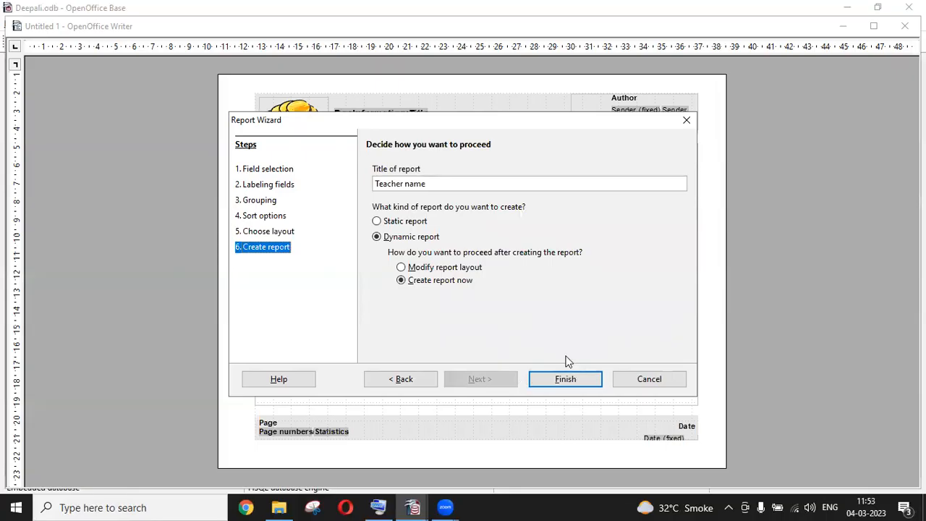
pyautogui.click(553, 383)
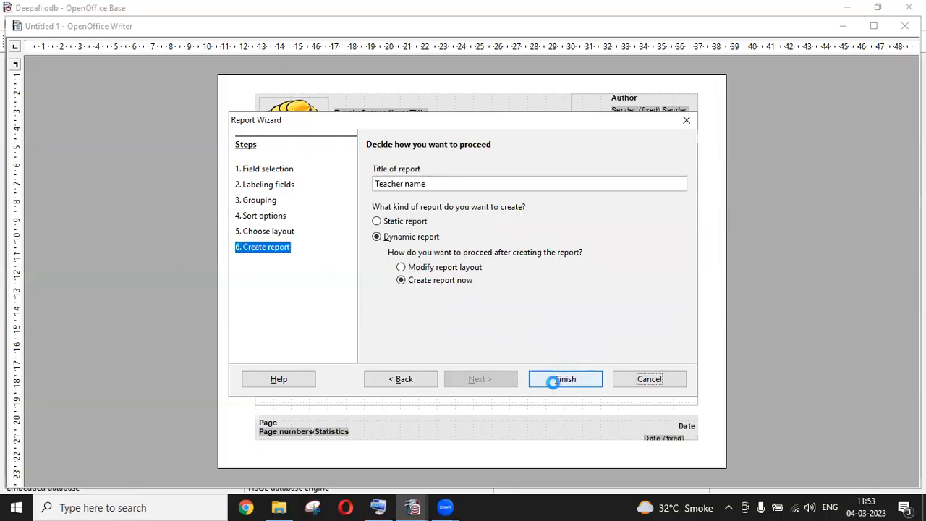